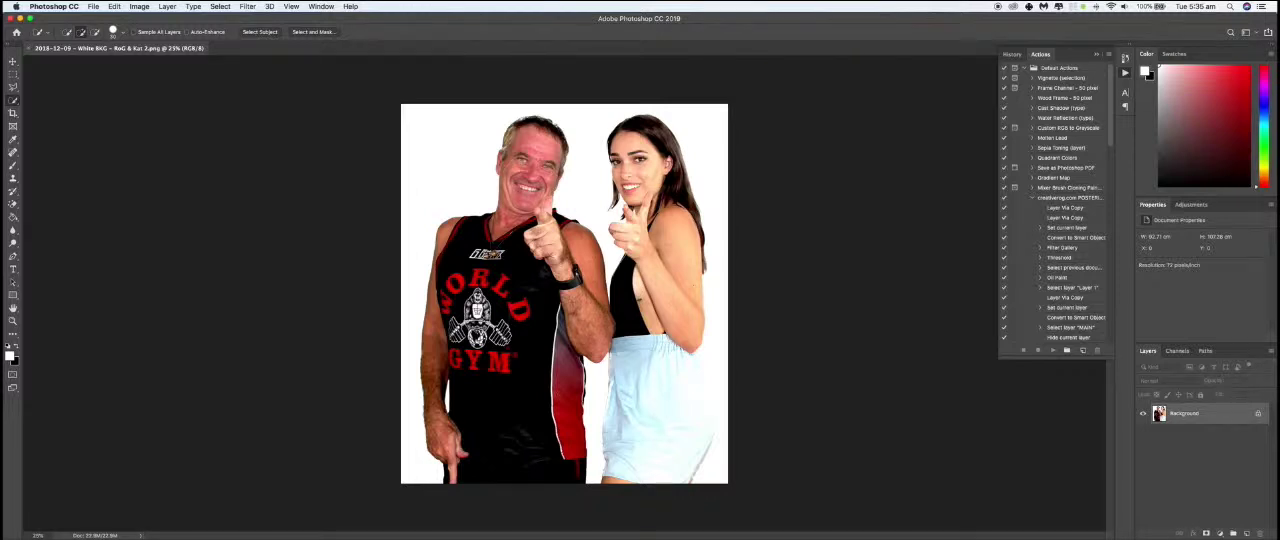
- Duplicate the photo as a new document named MAIN and convert its Background layer to a smart object
{"action": "key", "text": "super+Tab"}
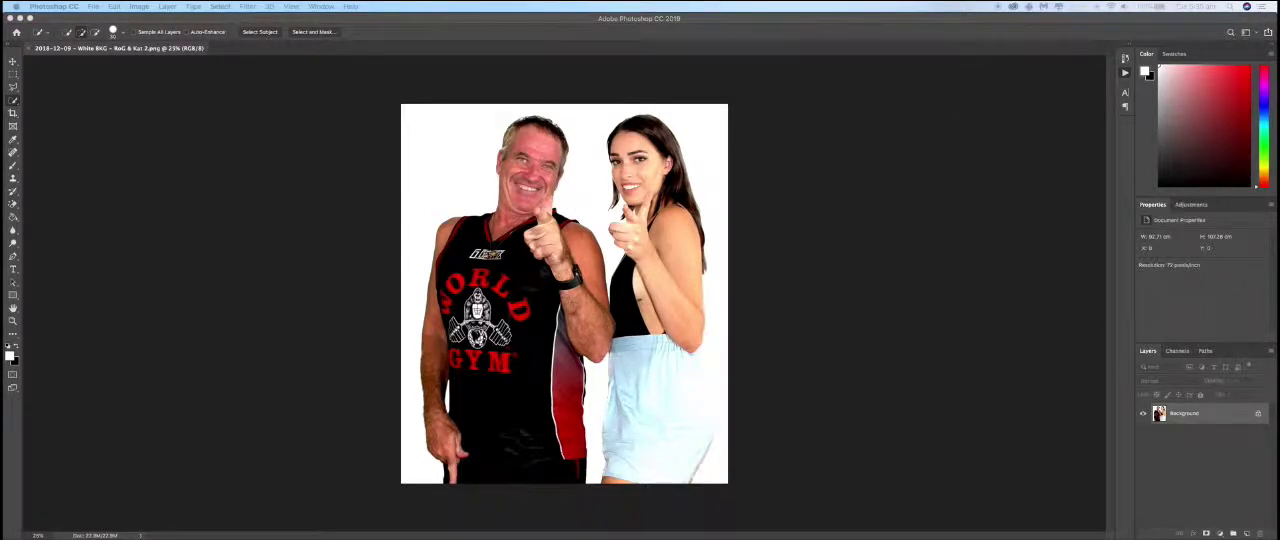
{"action": "left_click", "coordinate": [1208, 414]}
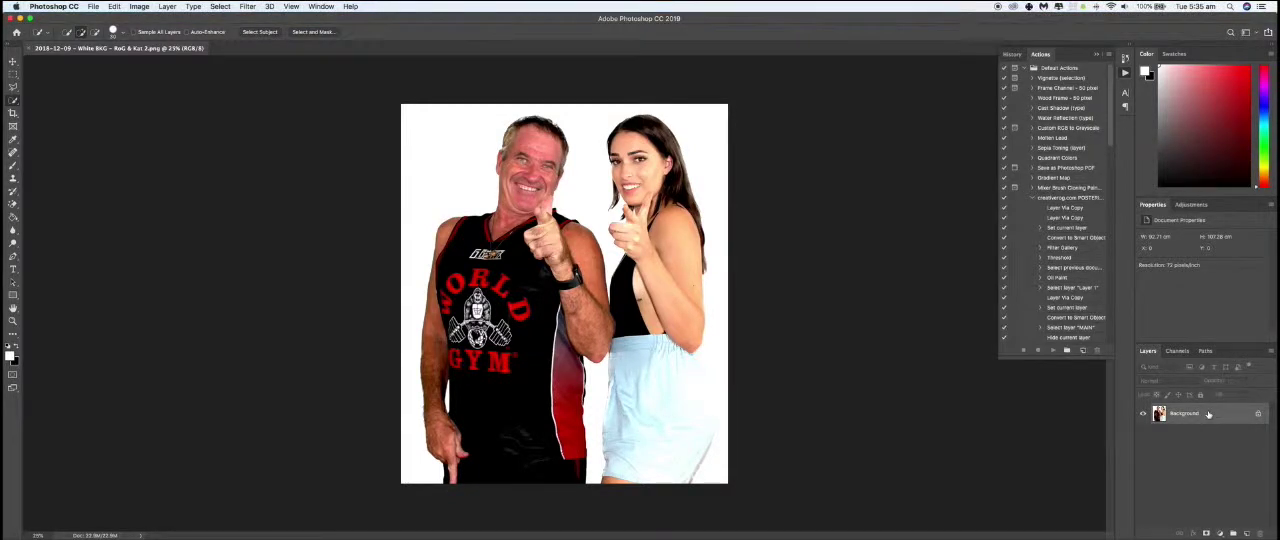
{"action": "left_click", "coordinate": [140, 7]}
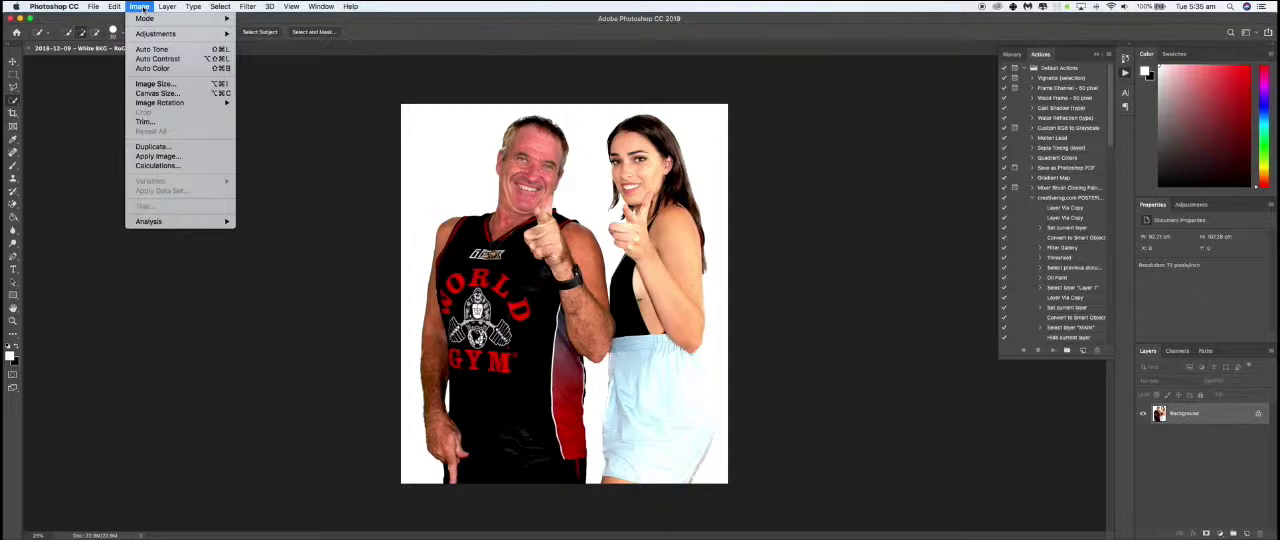
{"action": "left_click", "coordinate": [172, 150]}
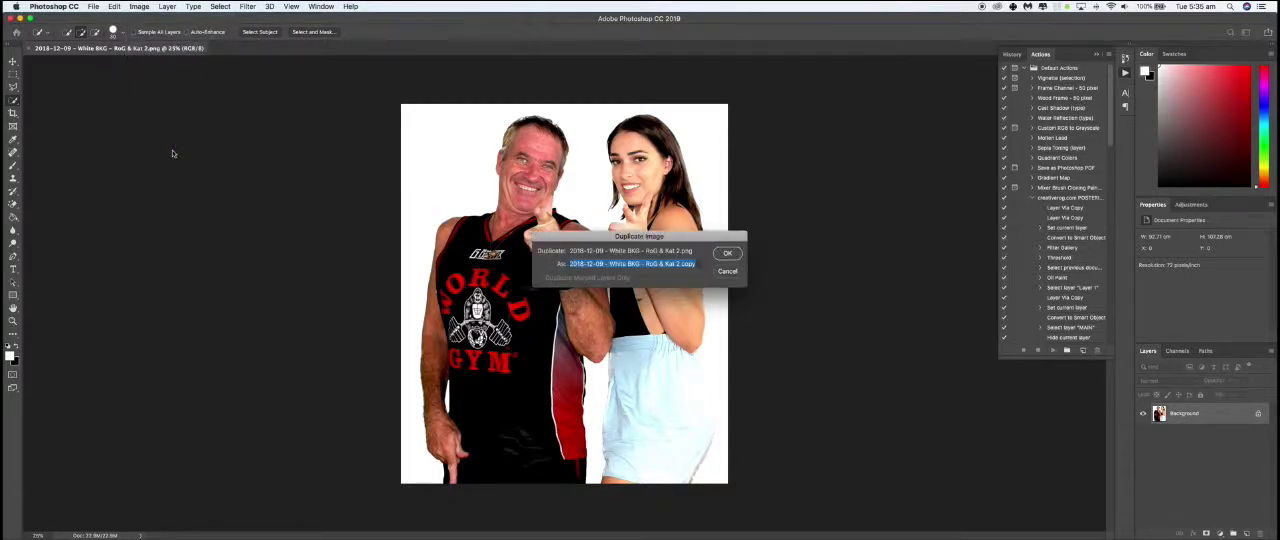
{"action": "type", "text": "MAIN"}
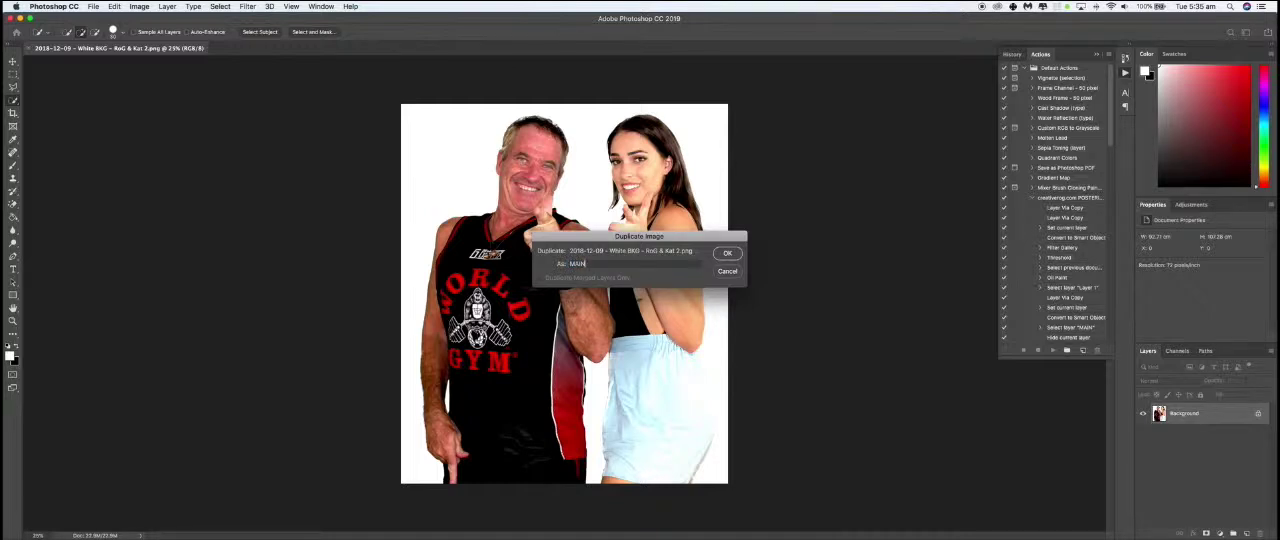
{"action": "left_click", "coordinate": [727, 253]}
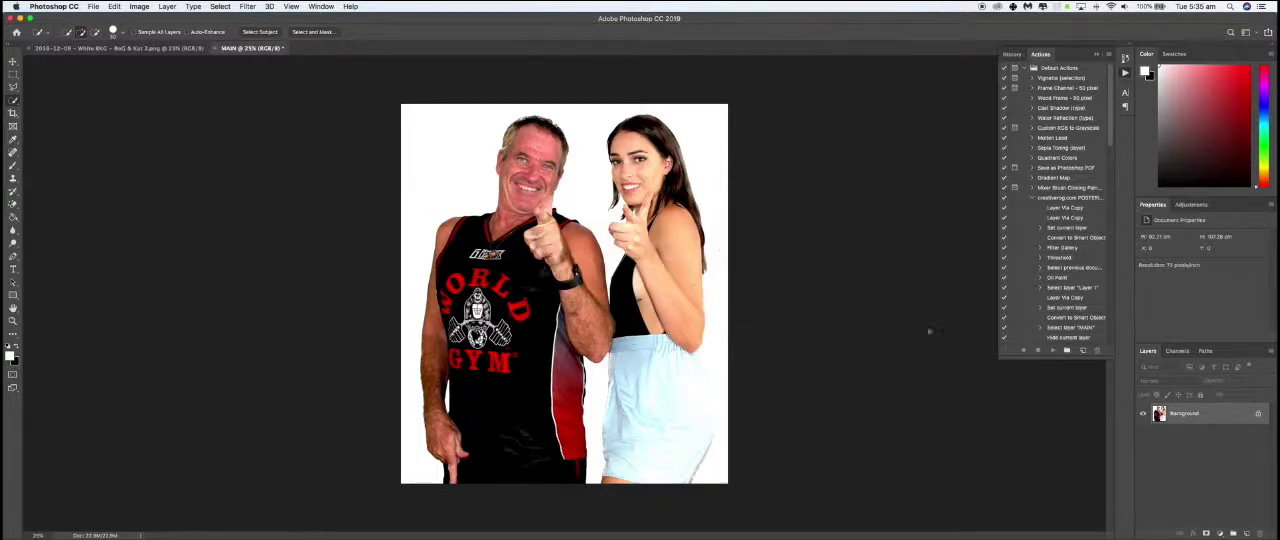
{"action": "left_click", "coordinate": [1272, 355]}
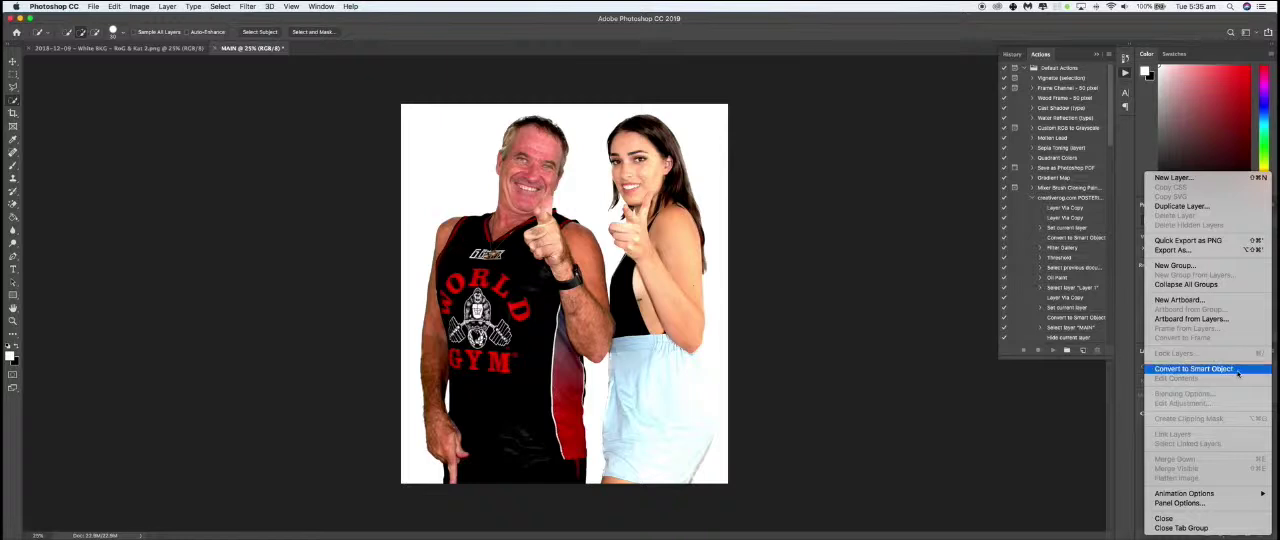
{"action": "left_click", "coordinate": [1239, 369]}
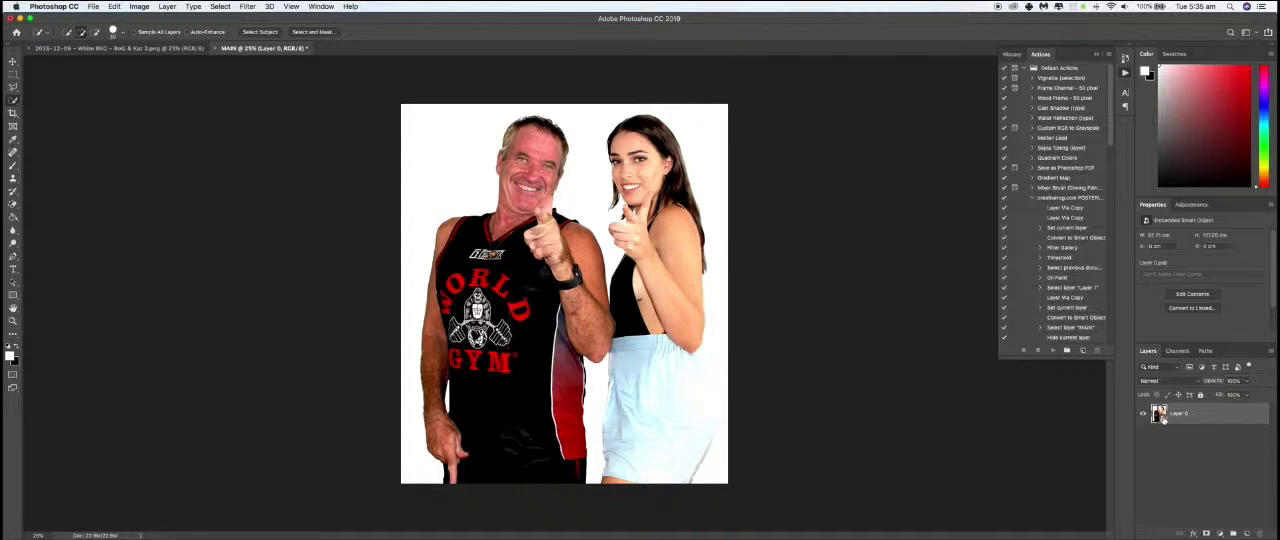
- Apply the Poster Edges filter to the layer with edge thickness 10, a low edge intensity and posterization 2
{"action": "left_click", "coordinate": [249, 7]}
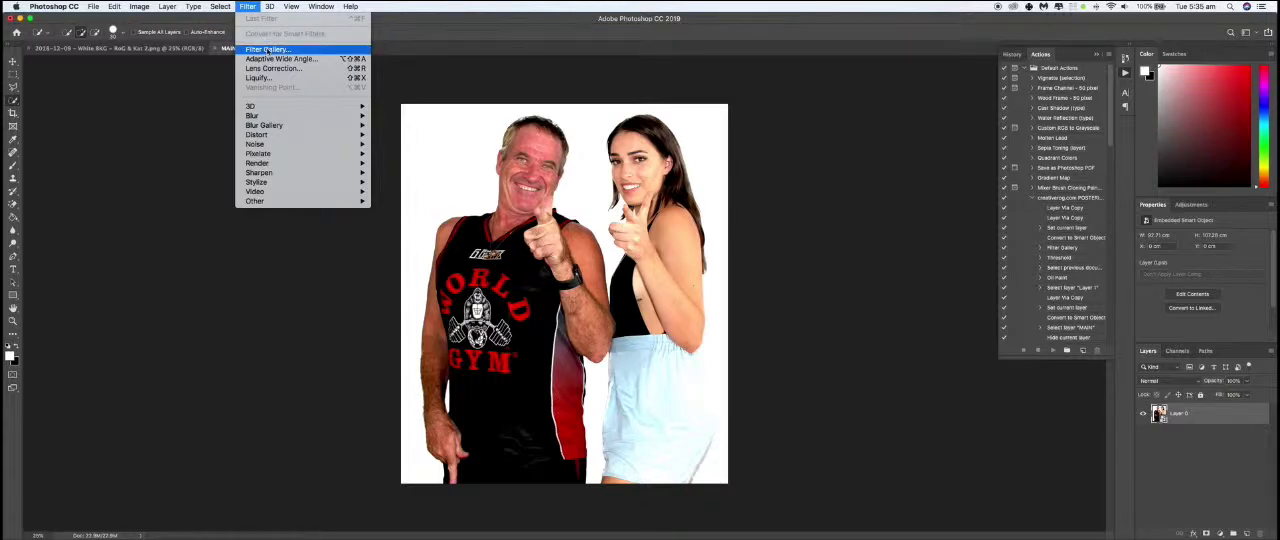
{"action": "left_click", "coordinate": [267, 49]}
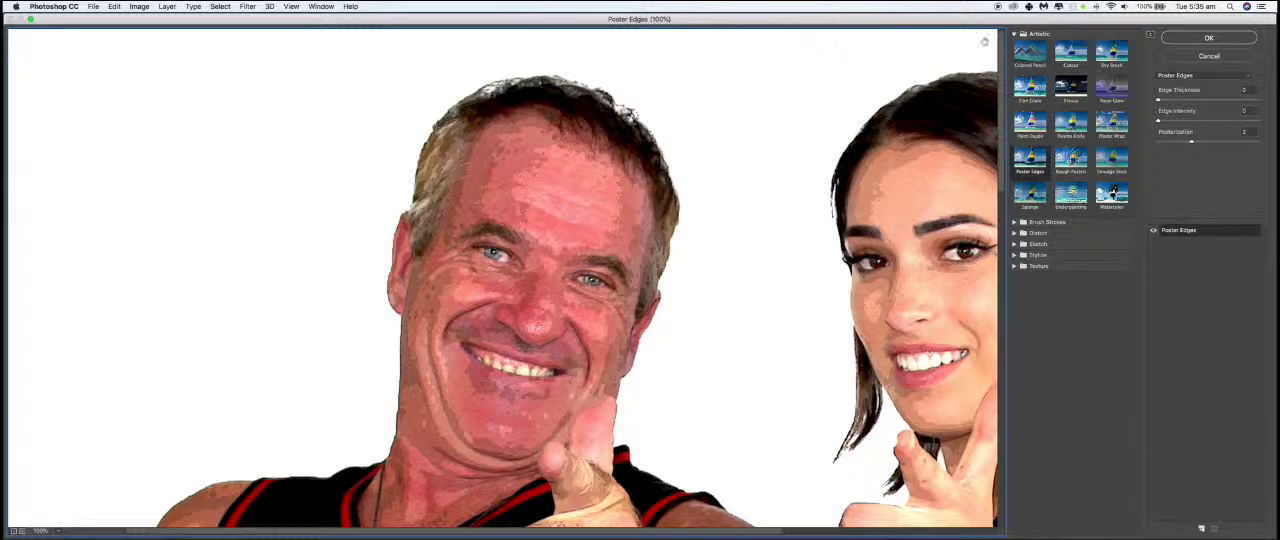
{"action": "left_click", "coordinate": [1046, 36]}
{"action": "left_click", "coordinate": [1046, 37]}
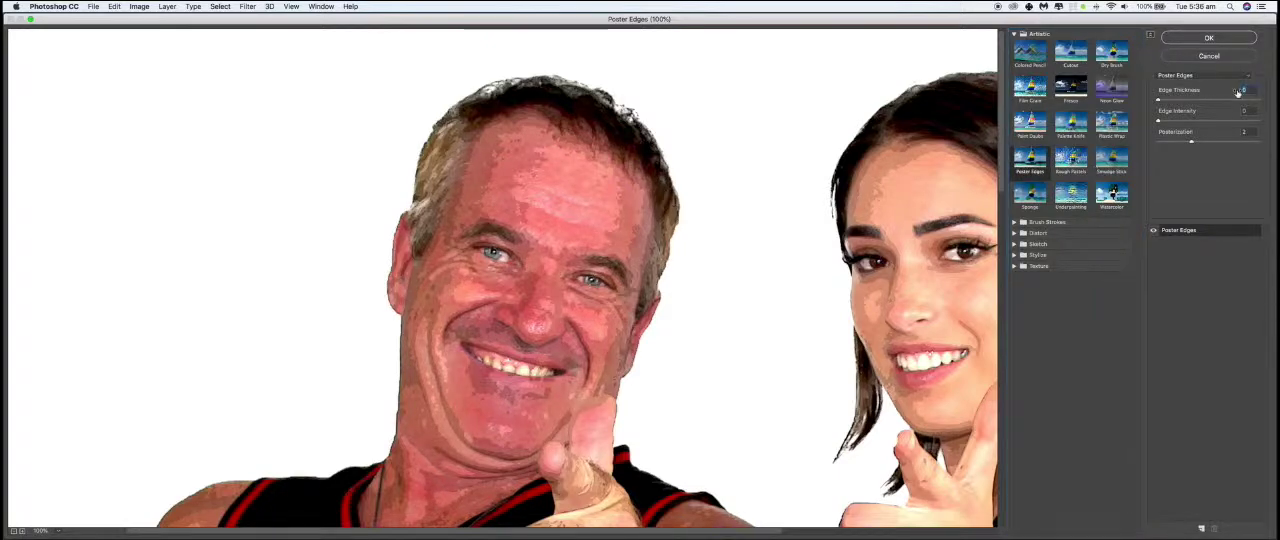
{"action": "left_click_drag", "start_coordinate": [1218, 101], "coordinate": [1244, 101]}
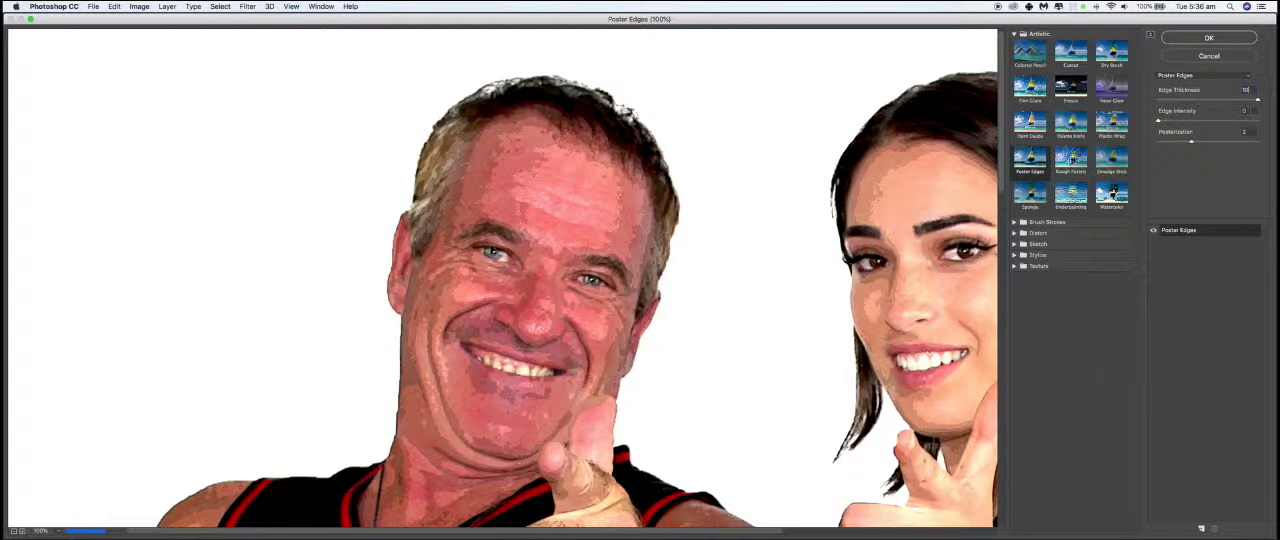
{"action": "type", "text": "10"}
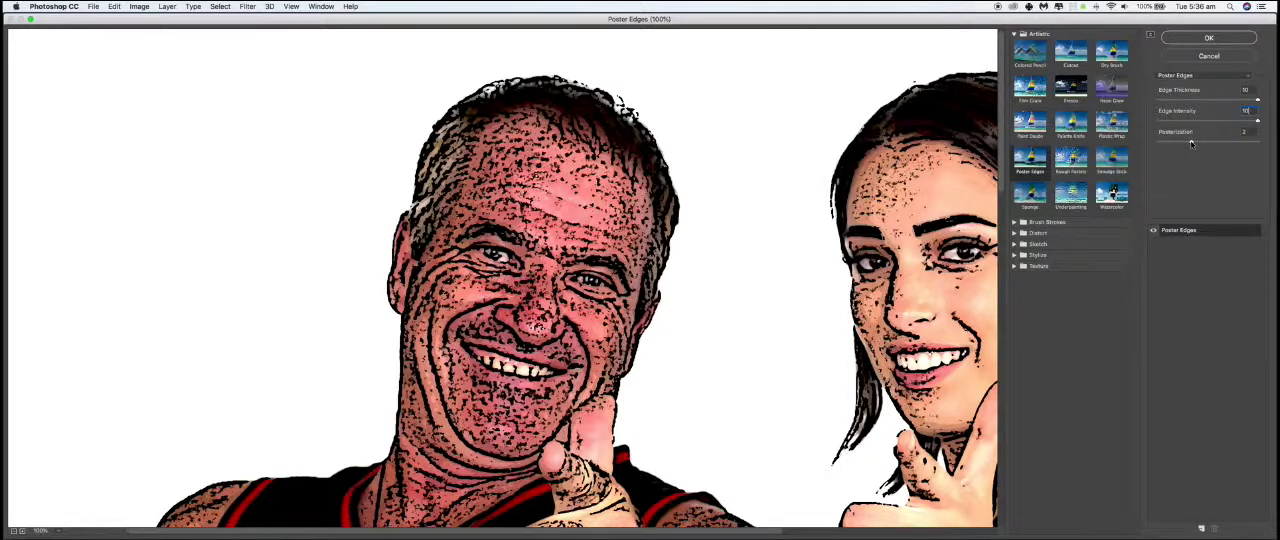
{"action": "mouse_move", "coordinate": [1190, 143]}
{"action": "left_mouse_down"}
{"action": "mouse_move", "coordinate": [1163, 143]}
{"action": "mouse_move", "coordinate": [1208, 143]}
{"action": "mouse_move", "coordinate": [1187, 143]}
{"action": "left_mouse_up"}
{"action": "left_click_drag", "start_coordinate": [1258, 121], "coordinate": [1175, 121]}
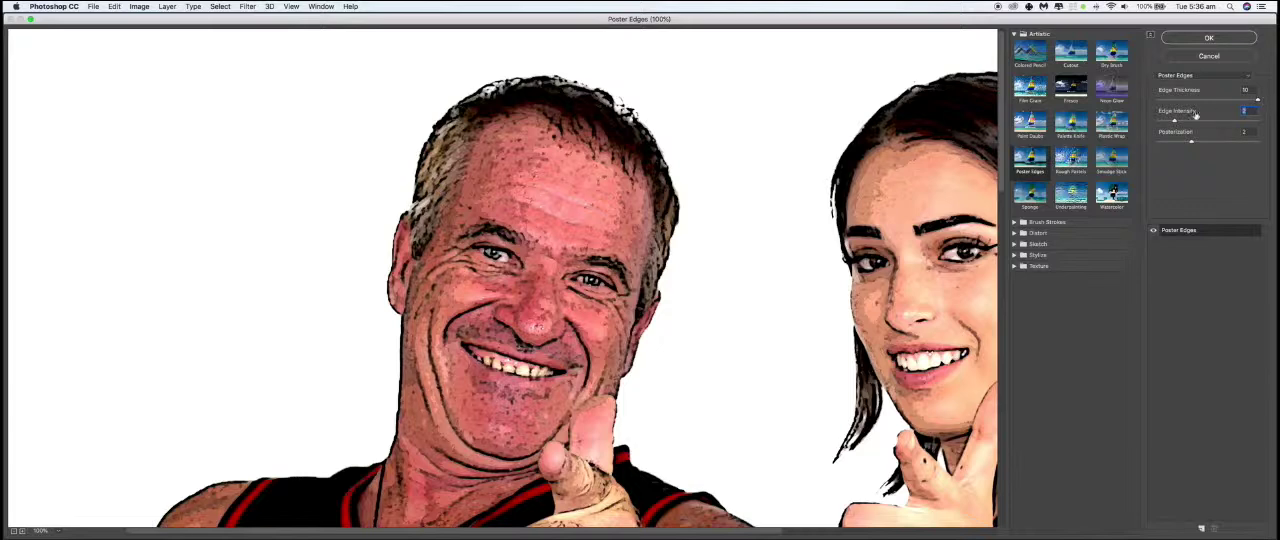
{"action": "left_click_drag", "start_coordinate": [1175, 122], "coordinate": [1174, 121]}
{"action": "left_click", "coordinate": [1238, 40]}
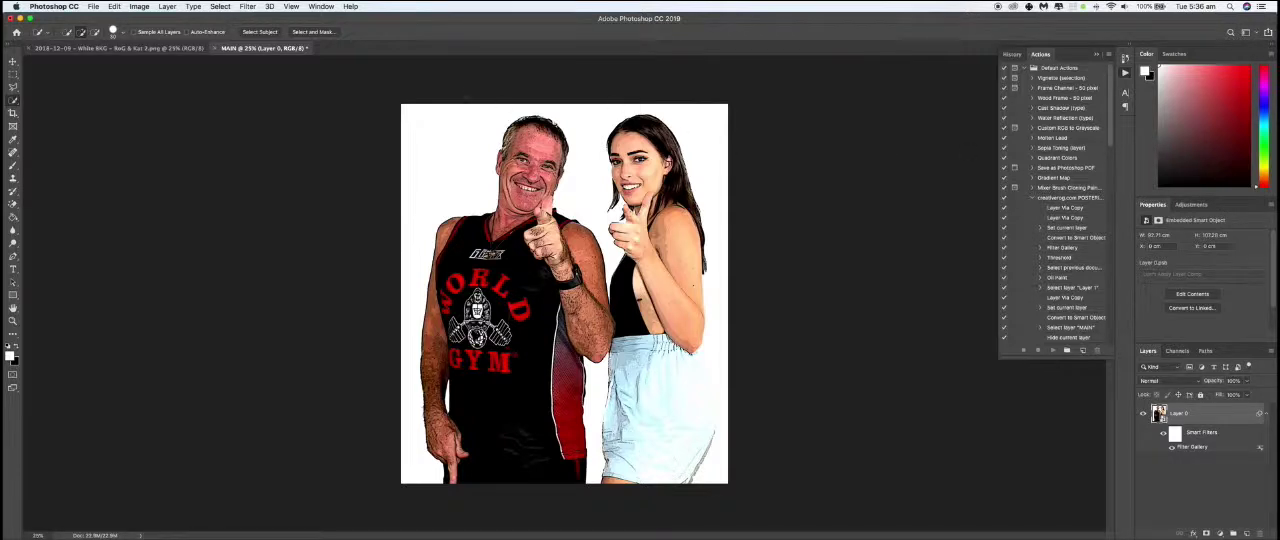
- Apply a Threshold adjustment to the layer with a level of about 50
{"action": "left_click", "coordinate": [139, 7]}
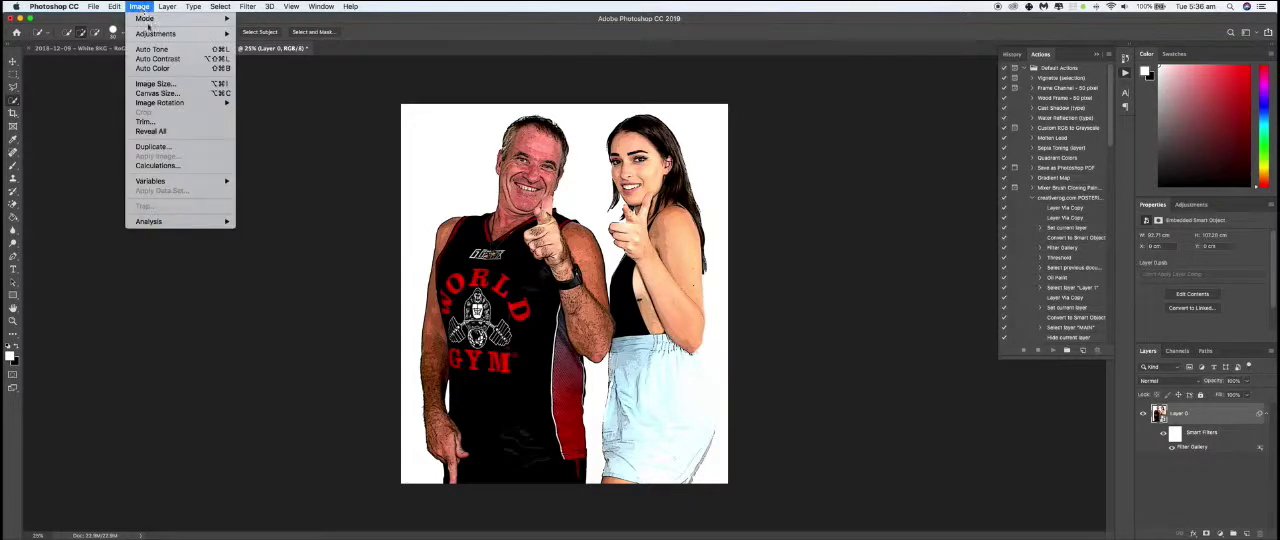
{"action": "mouse_move", "coordinate": [153, 35]}
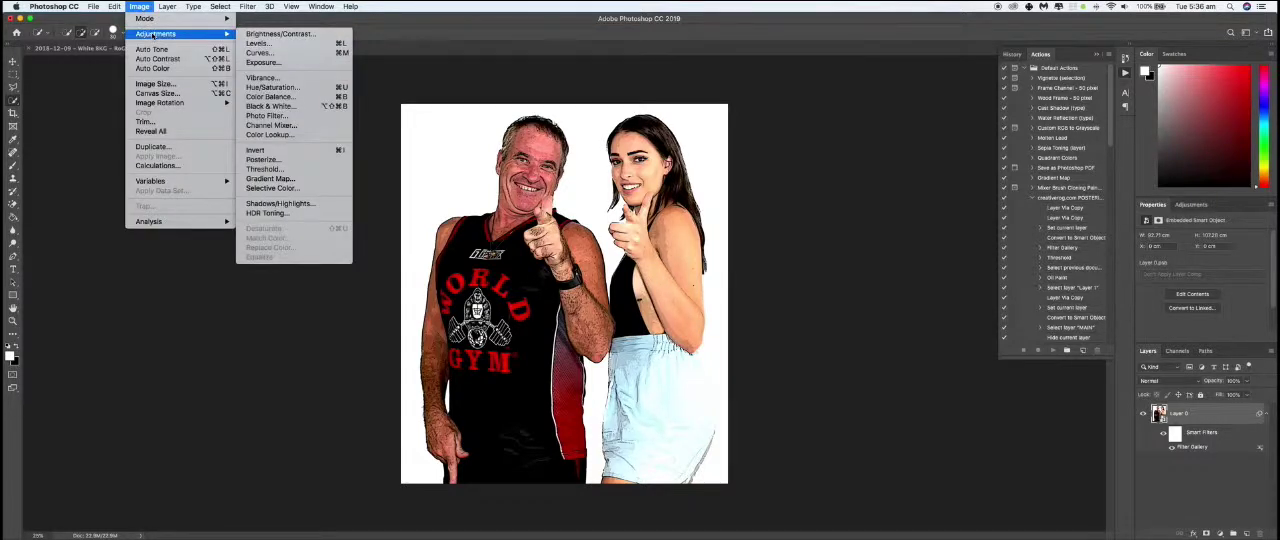
{"action": "left_click", "coordinate": [266, 170]}
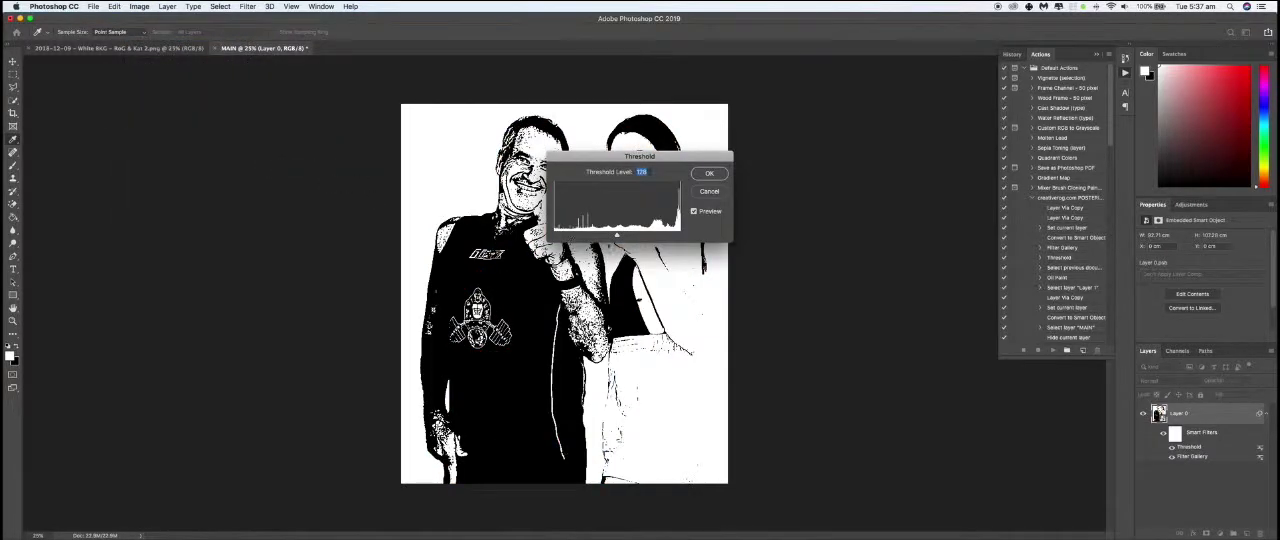
{"action": "left_click_drag", "start_coordinate": [617, 236], "coordinate": [579, 237]}
{"action": "left_click_drag", "start_coordinate": [585, 161], "coordinate": [771, 123]}
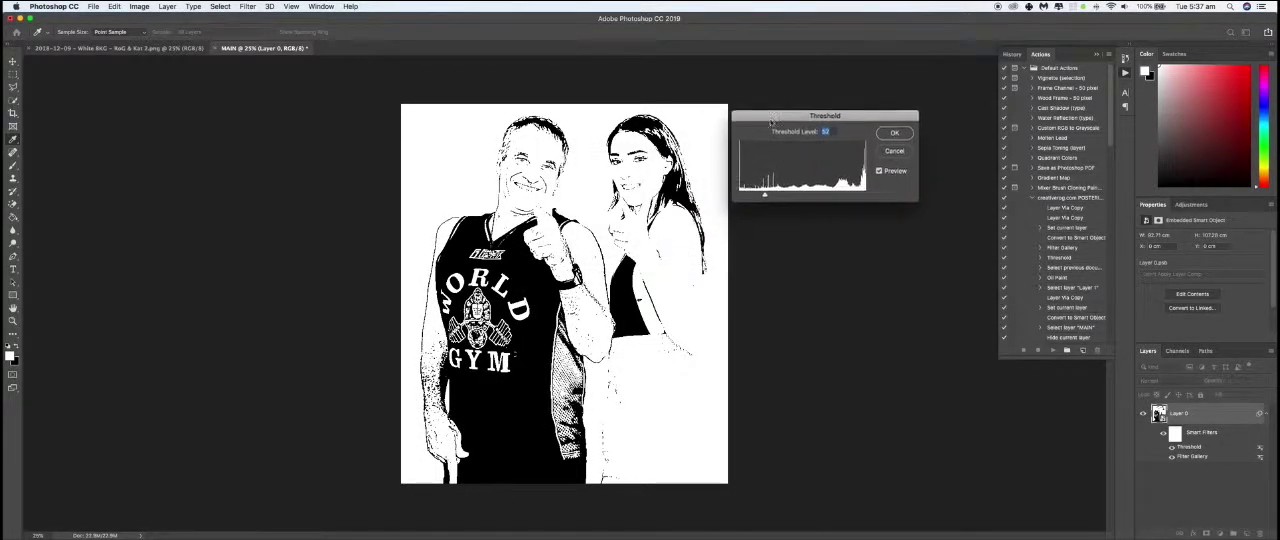
{"action": "mouse_move", "coordinate": [764, 198]}
{"action": "left_mouse_down"}
{"action": "mouse_move", "coordinate": [797, 196]}
{"action": "mouse_move", "coordinate": [763, 201]}
{"action": "left_mouse_up"}
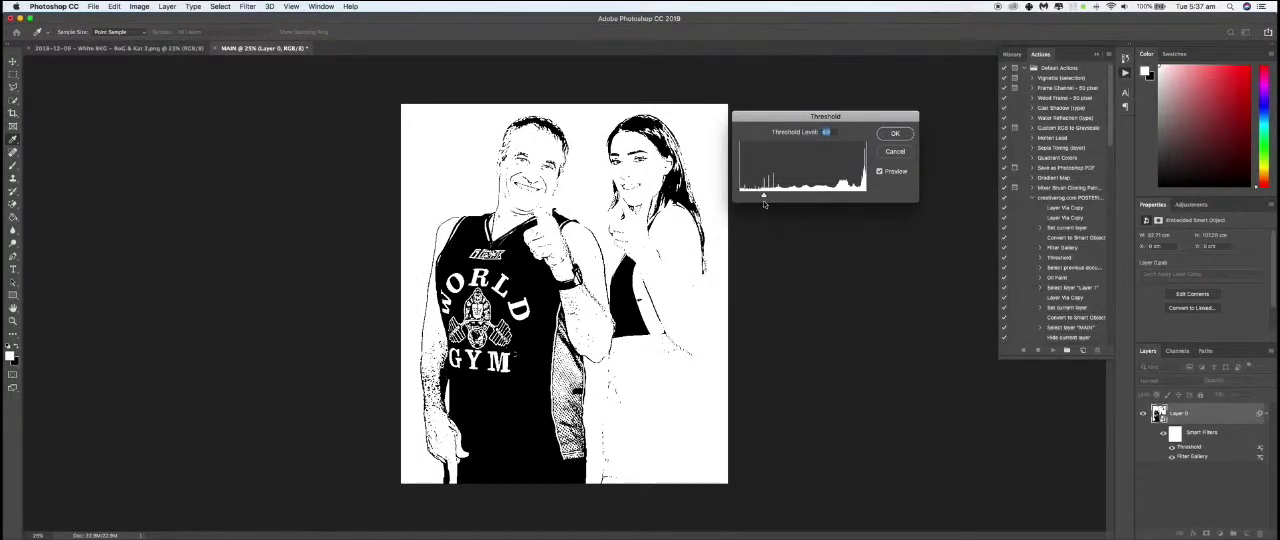
{"action": "left_click", "coordinate": [893, 133]}
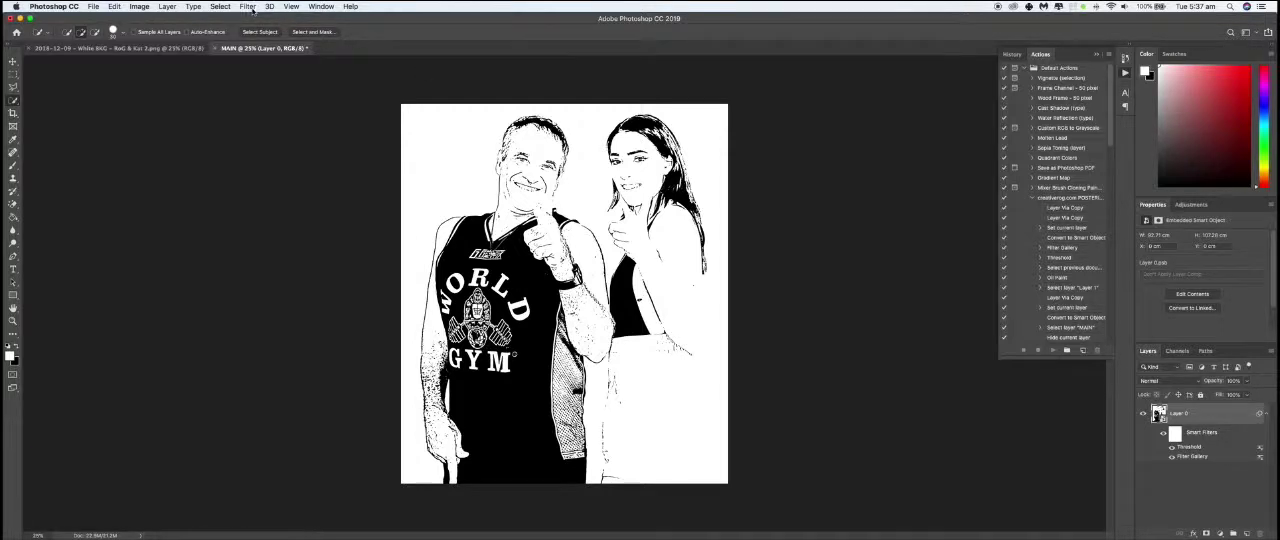
- Apply the Oil Paint filter with stylization 5, cleanliness 2, scale 8 and bristle detail 1
{"action": "left_click", "coordinate": [250, 8]}
{"action": "mouse_move", "coordinate": [296, 182]}
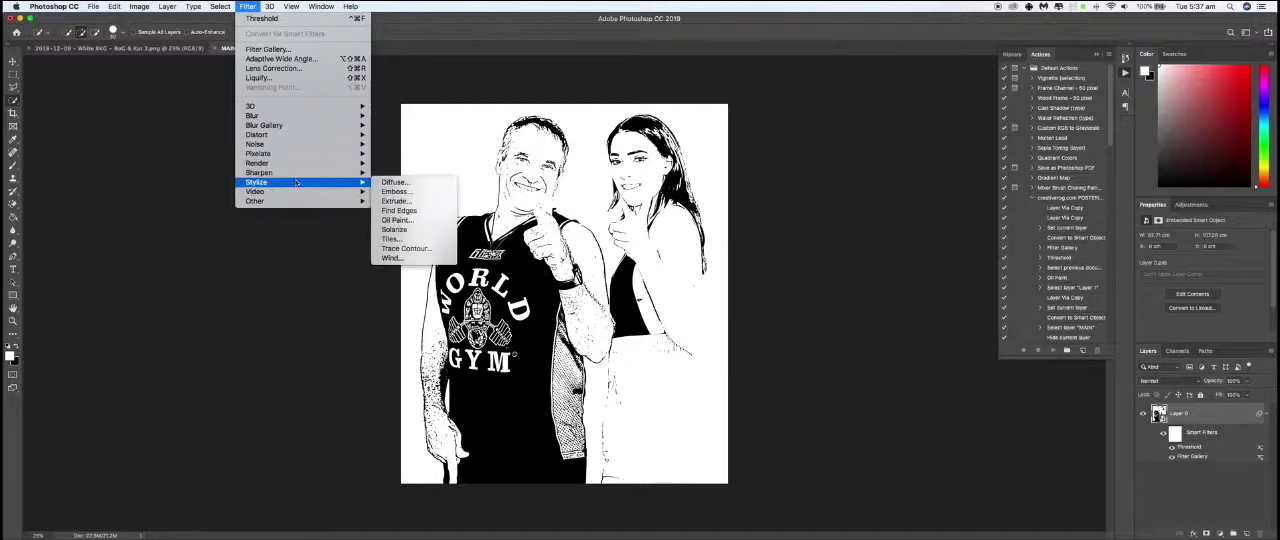
{"action": "left_click", "coordinate": [385, 220]}
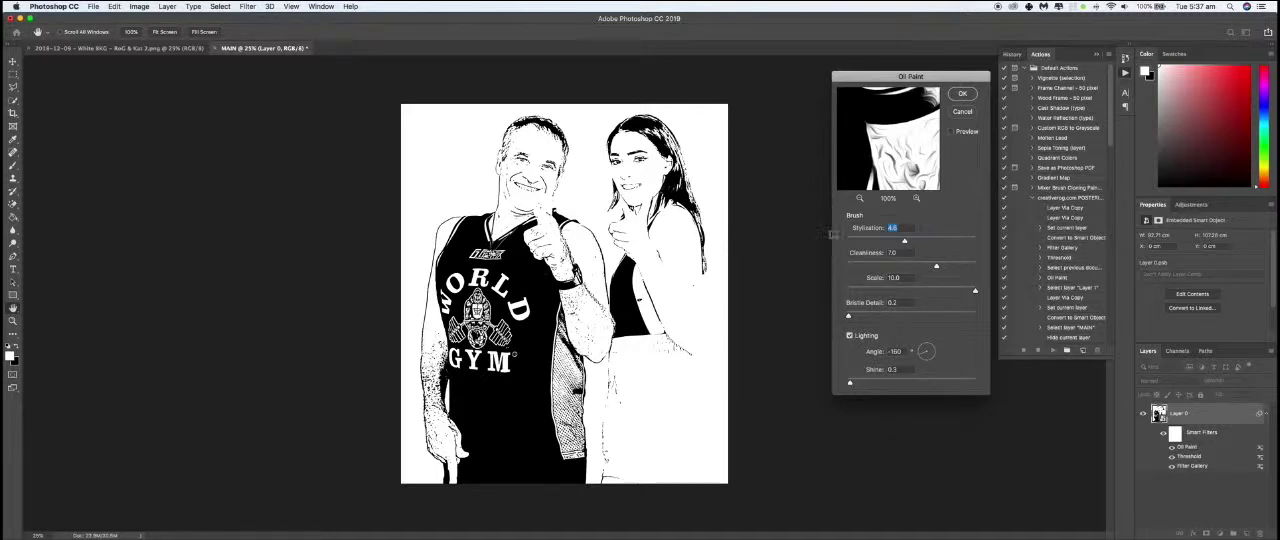
{"action": "left_click_drag", "start_coordinate": [904, 242], "coordinate": [911, 242]}
{"action": "key", "text": "Tab"}
{"action": "type", "text": "2"}
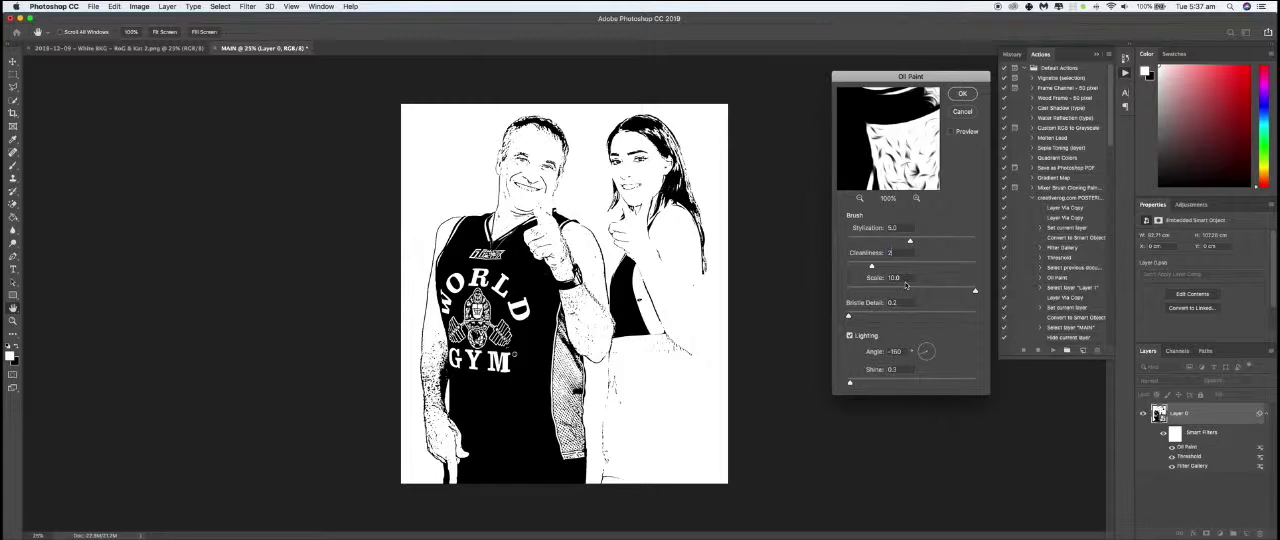
{"action": "key", "text": "Tab"}
{"action": "type", "text": "8"}
{"action": "key", "text": "Tab"}
{"action": "type", "text": "1"}
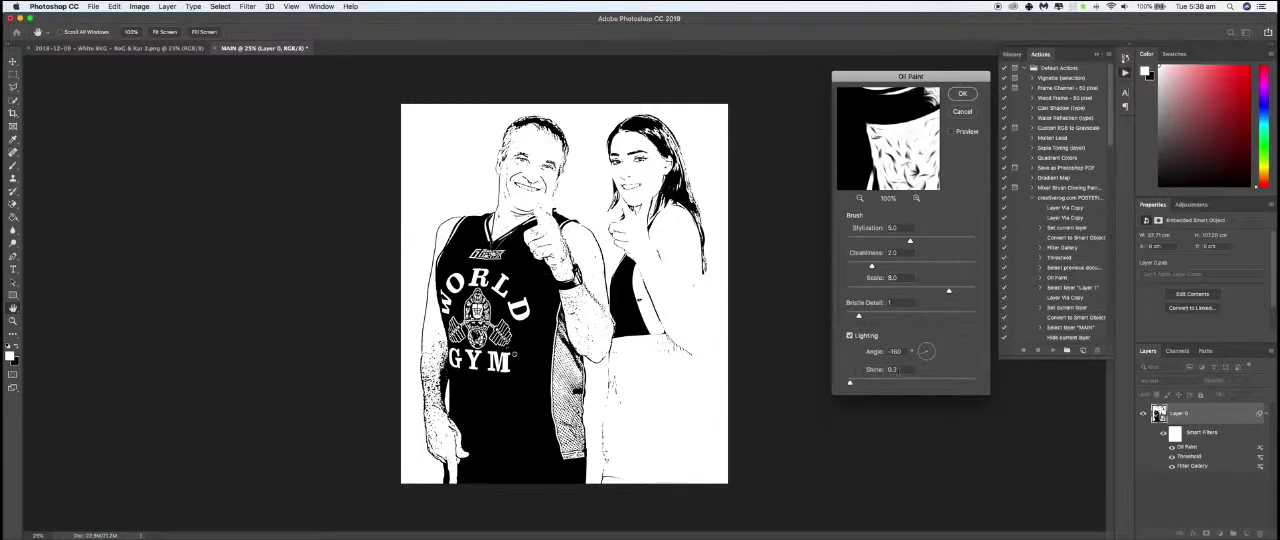
{"action": "left_click", "coordinate": [963, 95]}
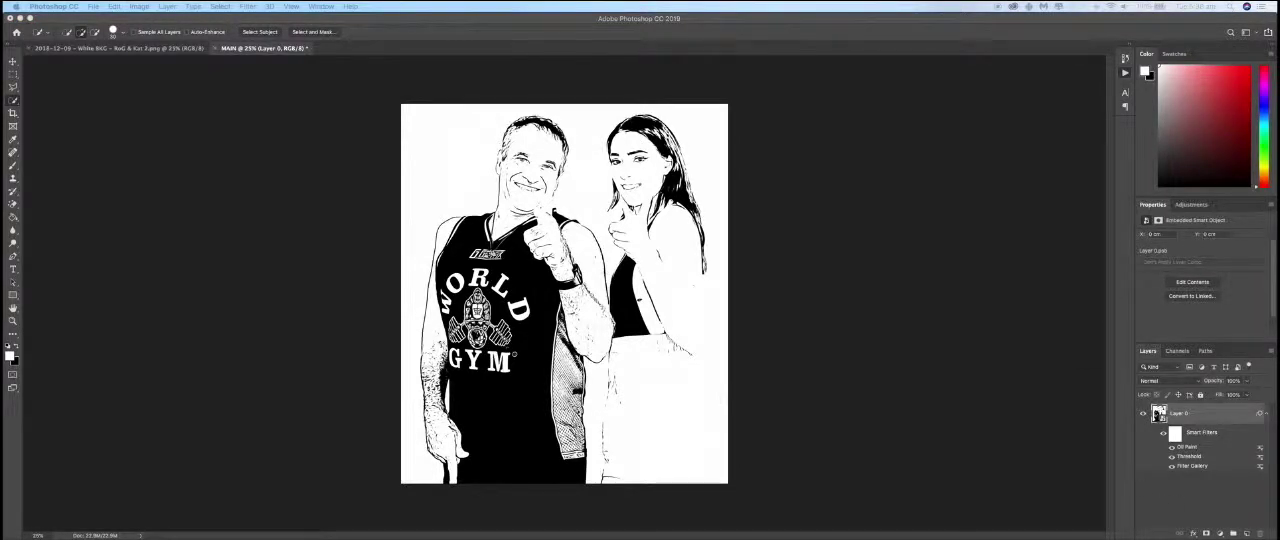
- Place the original colour photo into the MAIN document and put its layer beneath Layer 0
{"action": "left_click_drag", "start_coordinate": [506, 4], "coordinate": [799, 306]}
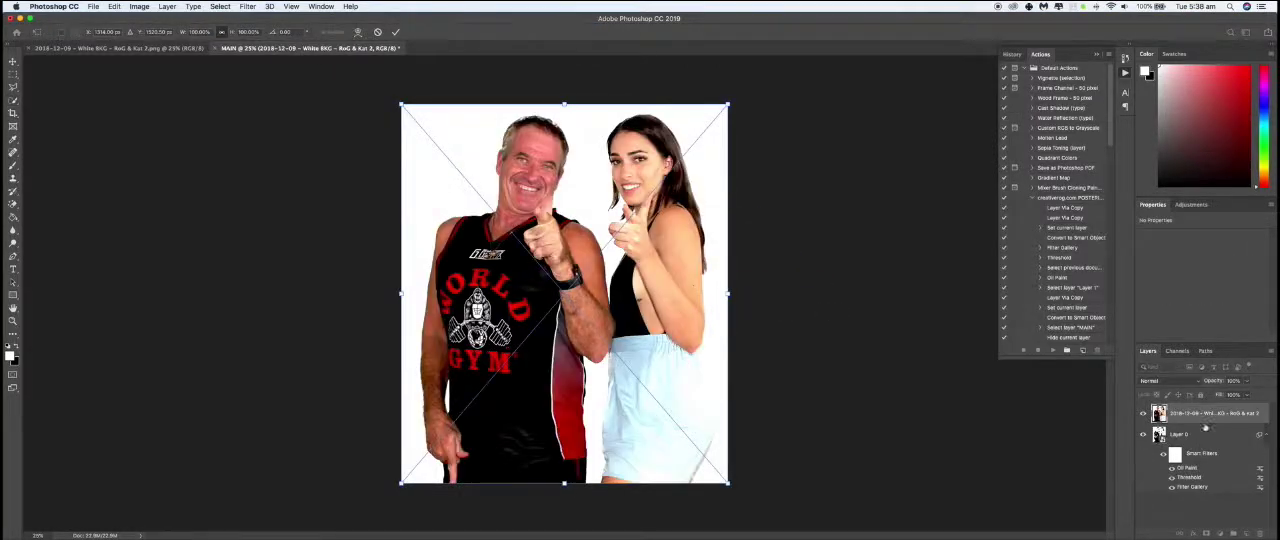
{"action": "left_click_drag", "start_coordinate": [1221, 462], "coordinate": [1222, 492]}
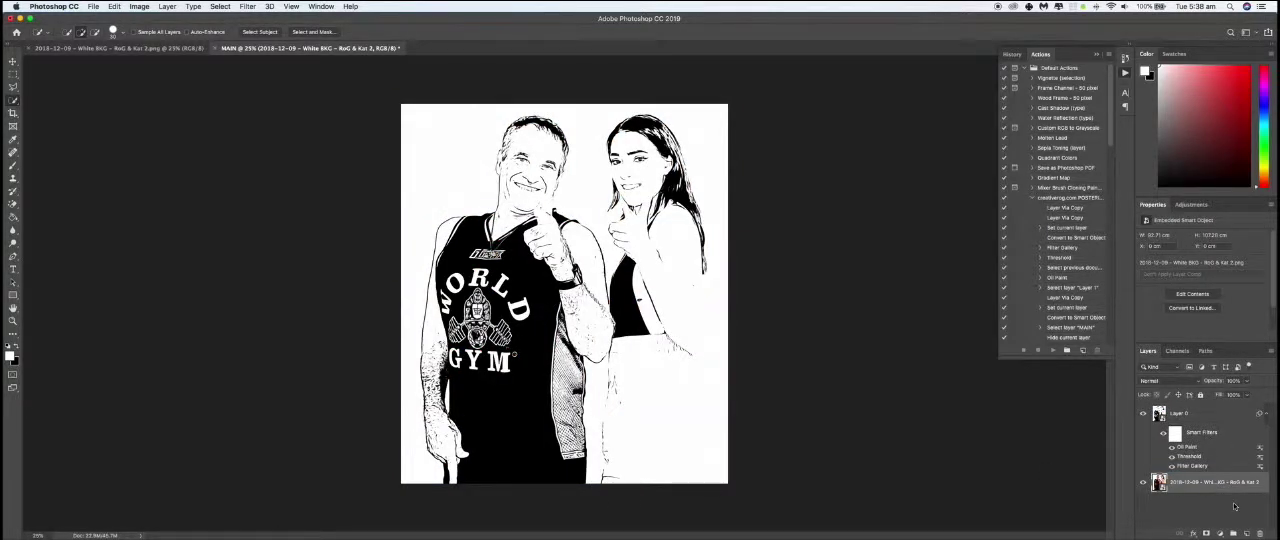
- Duplicate the MAIN document with its layers as a new document named COLOUR
{"action": "left_click", "coordinate": [148, 7]}
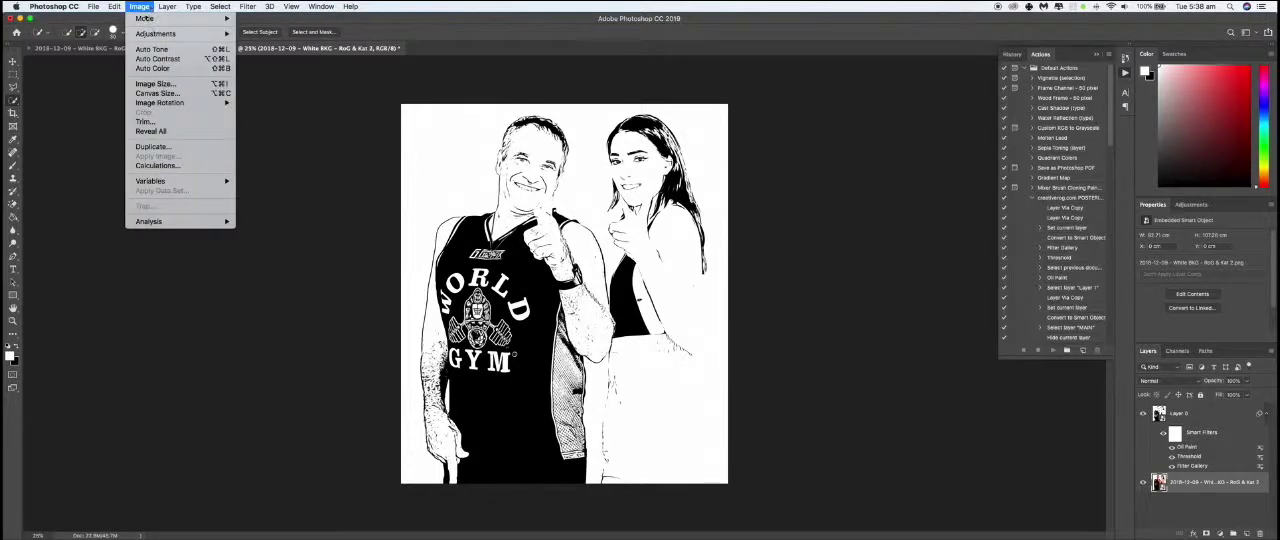
{"action": "left_click", "coordinate": [153, 147]}
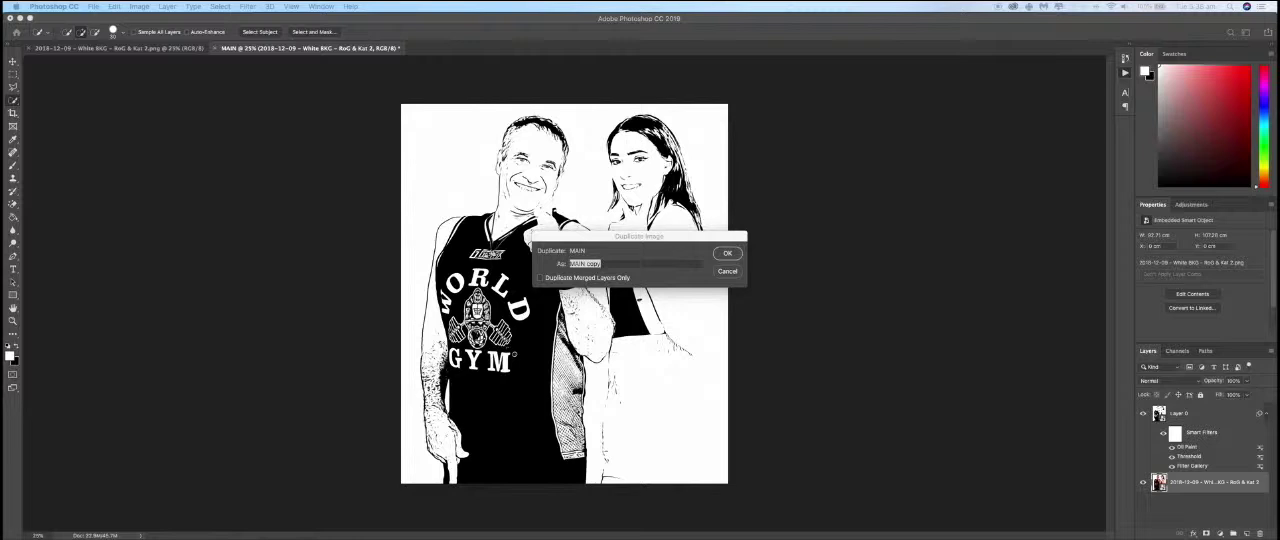
{"action": "double_click", "coordinate": [644, 264]}
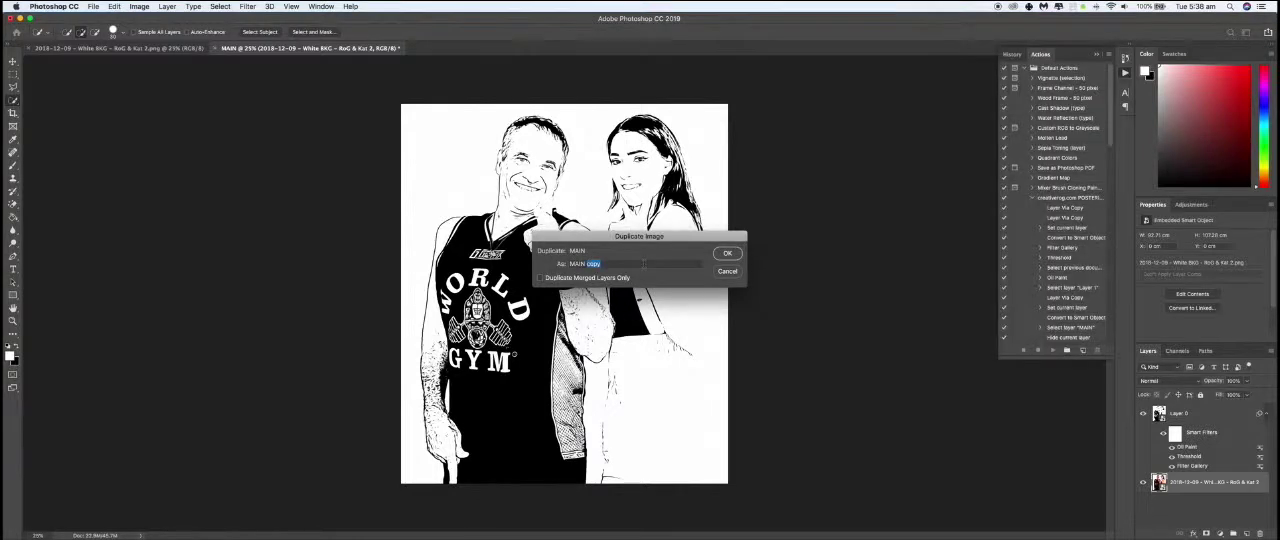
{"action": "key", "text": "super+a"}
{"action": "type", "text": "COLOUR"}
{"action": "left_click", "coordinate": [728, 255]}
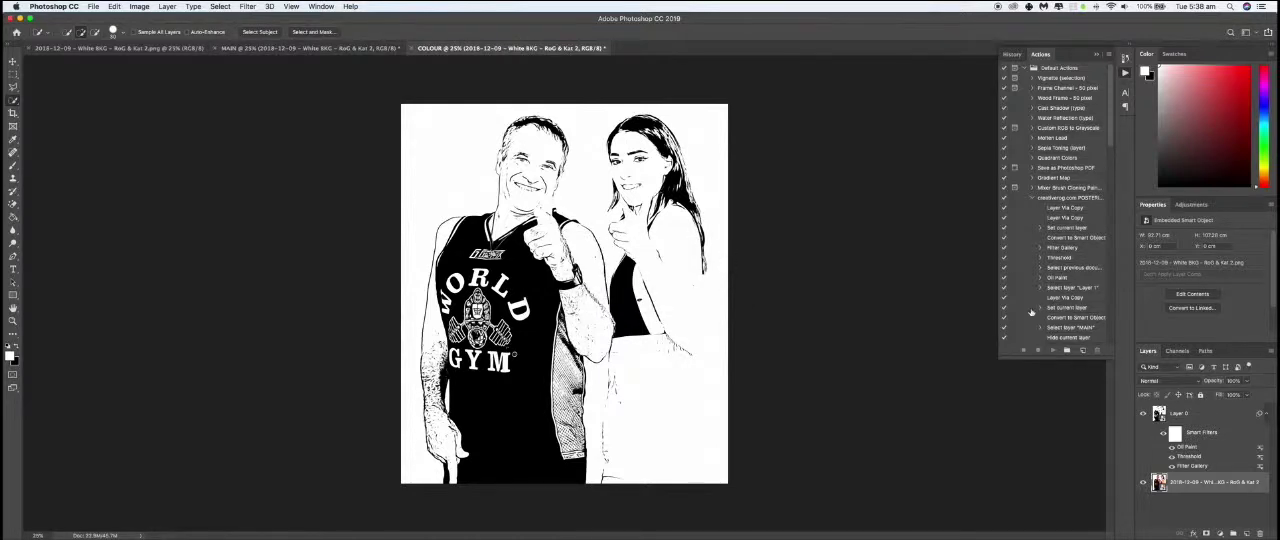
- Convert the colour photo layer in the COLOUR document to a smart object and duplicate that layer
{"action": "left_click", "coordinate": [1271, 352]}
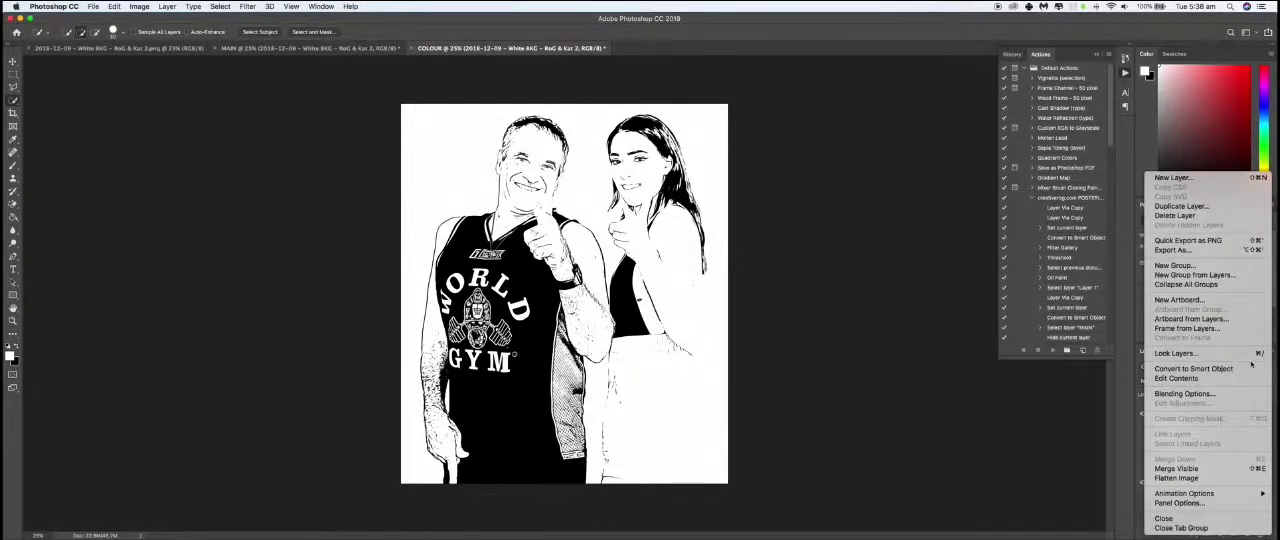
{"action": "left_click", "coordinate": [1250, 368]}
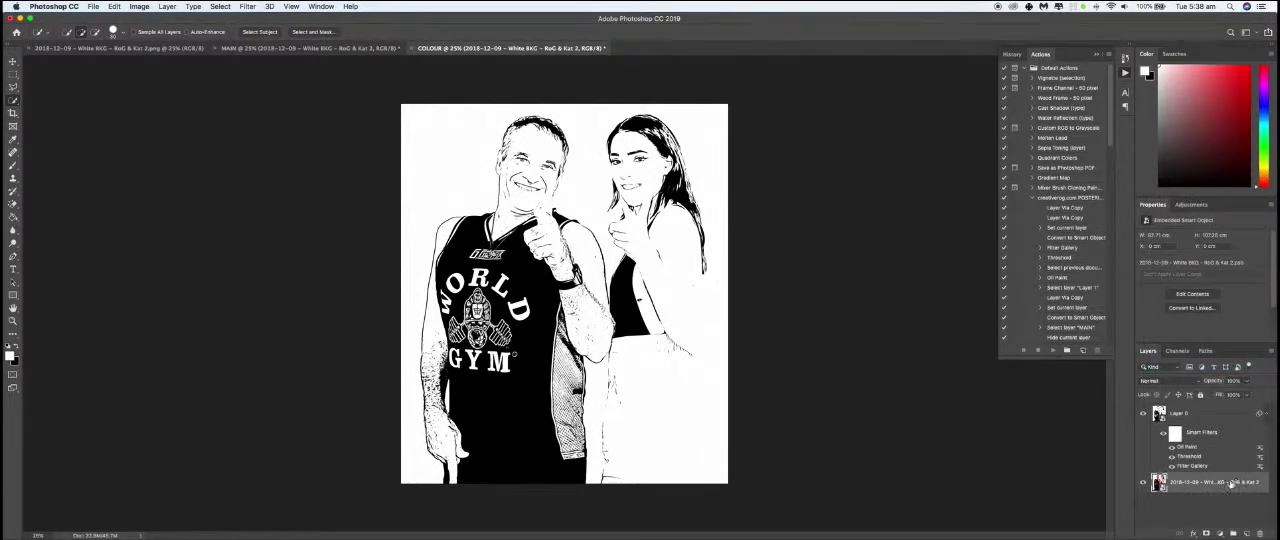
{"action": "left_click_drag", "start_coordinate": [1233, 481], "coordinate": [1247, 535]}
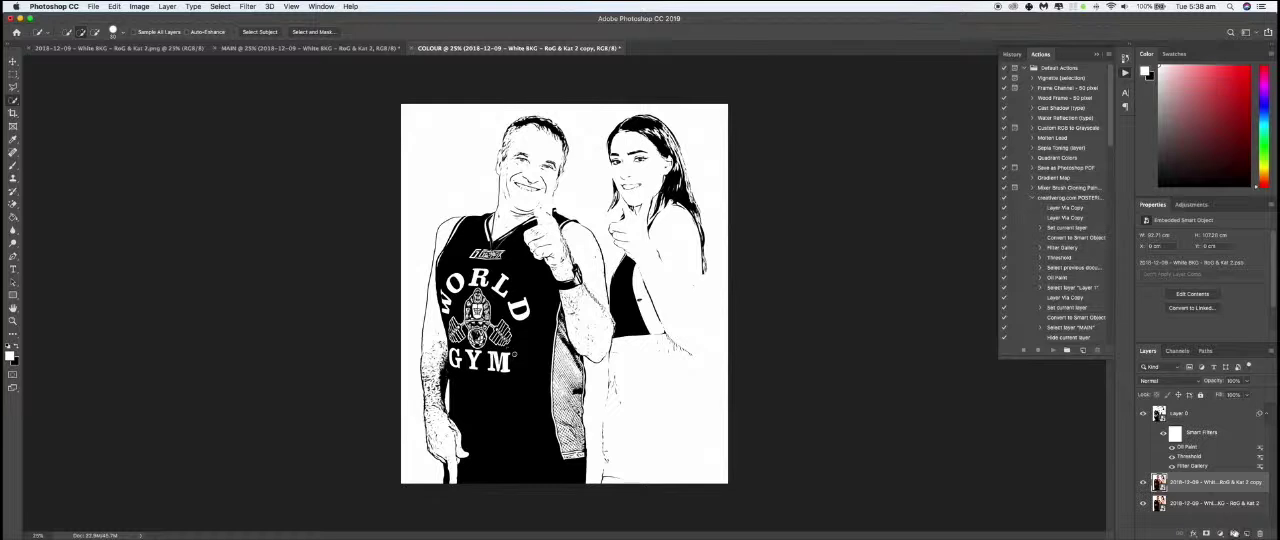
- Rename the duplicated colour photo layer COLOR and hide Layer 0 above it
{"action": "double_click", "coordinate": [1230, 482]}
{"action": "type", "text": "COLOR"}
{"action": "key", "text": "Return"}
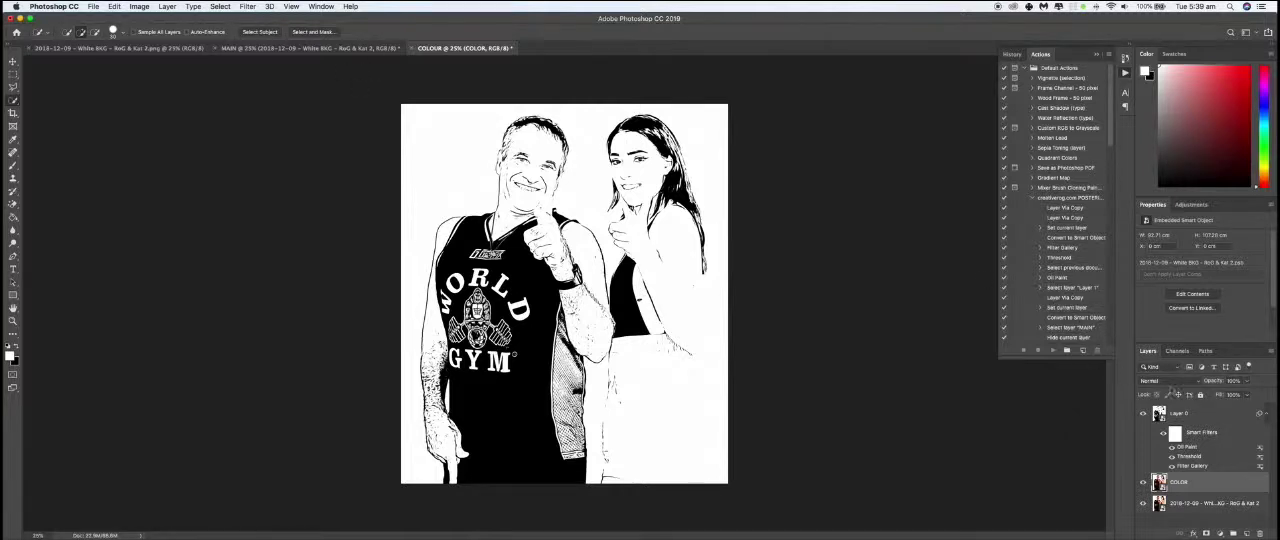
{"action": "left_click", "coordinate": [1144, 416]}
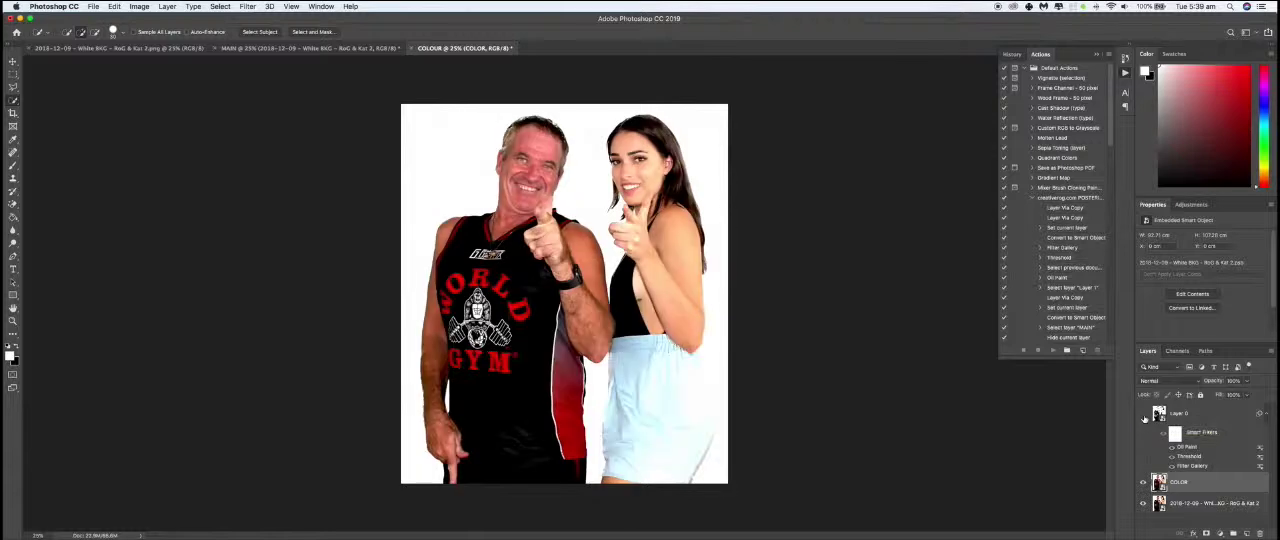
{"action": "left_click", "coordinate": [1144, 416]}
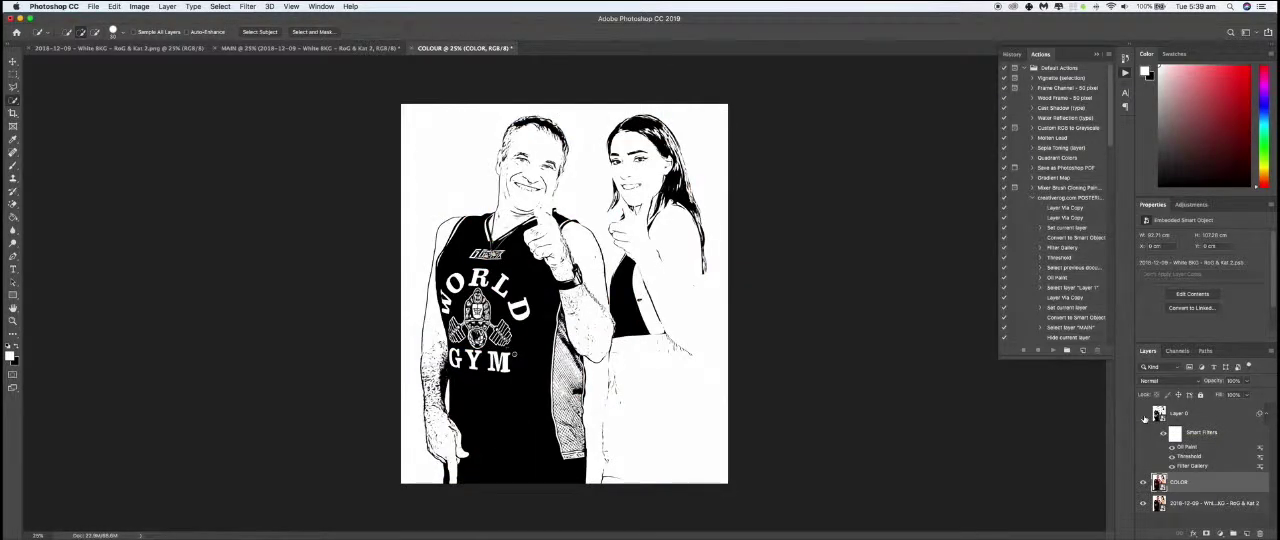
{"action": "left_click", "coordinate": [1144, 416]}
{"action": "left_click", "coordinate": [1144, 416]}
{"action": "left_click", "coordinate": [1144, 416]}
{"action": "left_click", "coordinate": [1144, 416]}
{"action": "left_click", "coordinate": [1144, 416]}
{"action": "left_click", "coordinate": [1144, 416]}
{"action": "left_click", "coordinate": [1144, 416]}
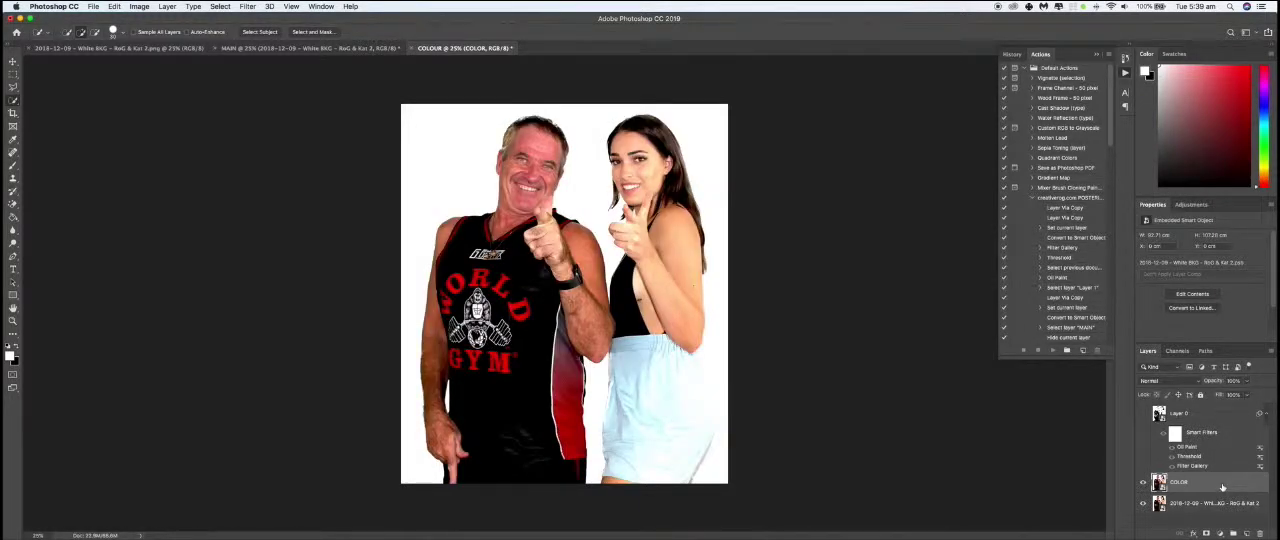
- Apply the Poster Edges filter to the COLOR layer with edge thickness 0, edge intensity 0 and posterization 2
{"action": "left_click", "coordinate": [247, 7]}
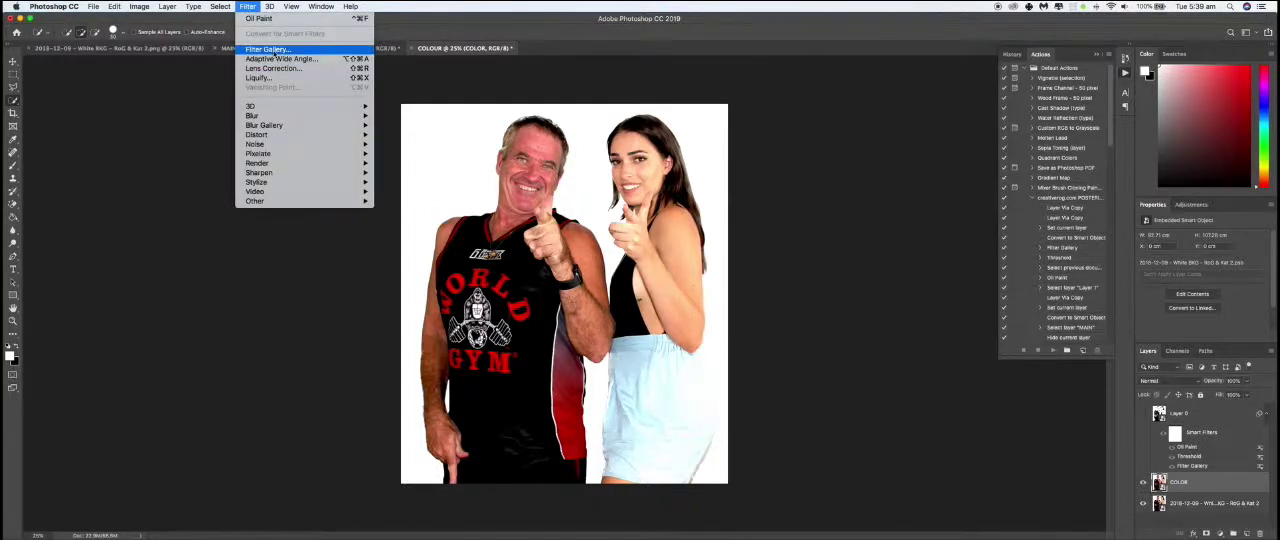
{"action": "left_click", "coordinate": [268, 49]}
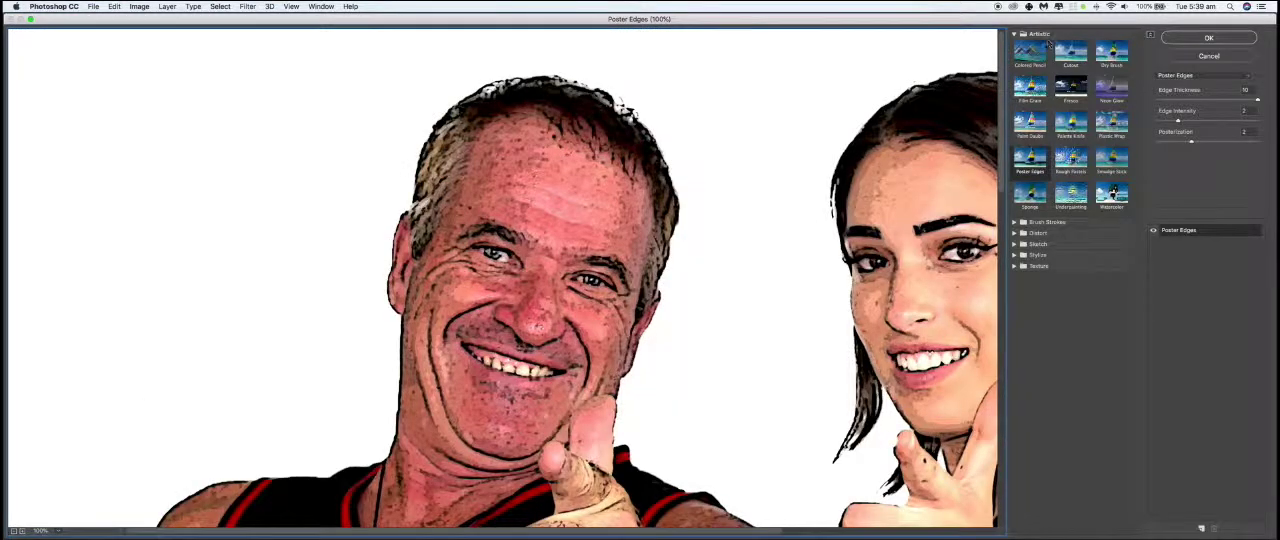
{"action": "left_click", "coordinate": [1035, 158]}
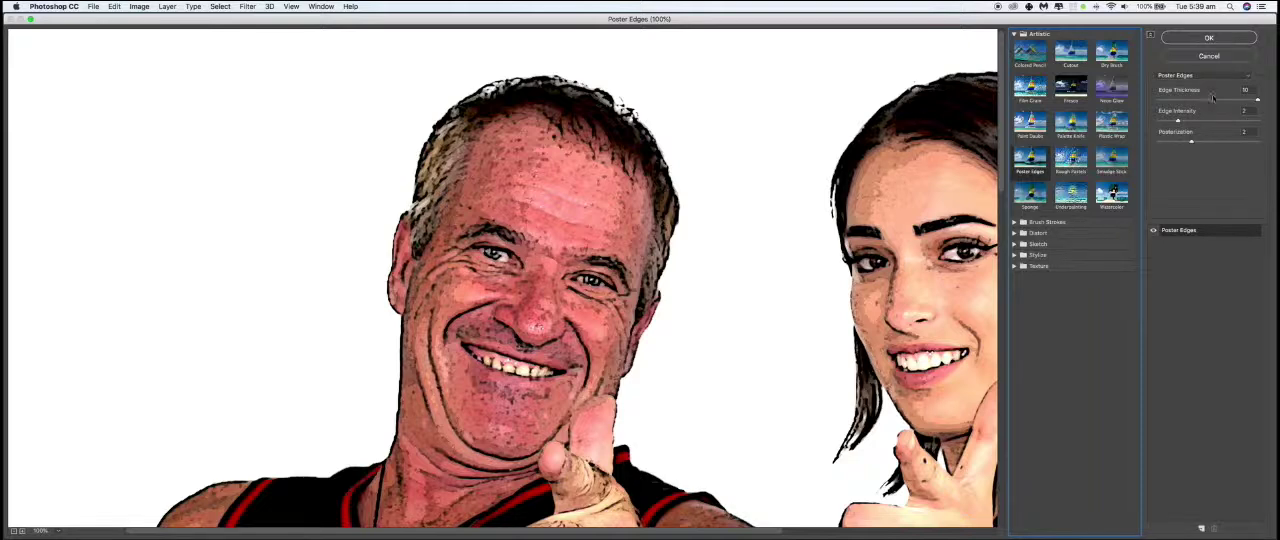
{"action": "left_click_drag", "start_coordinate": [1257, 101], "coordinate": [1161, 124]}
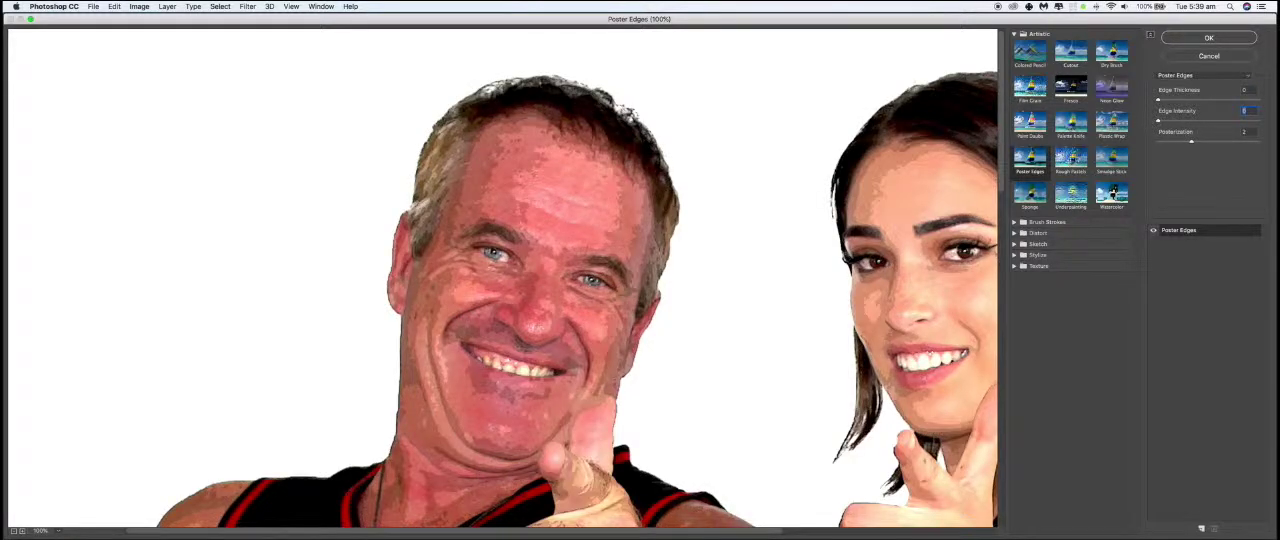
{"action": "left_click", "coordinate": [1208, 38]}
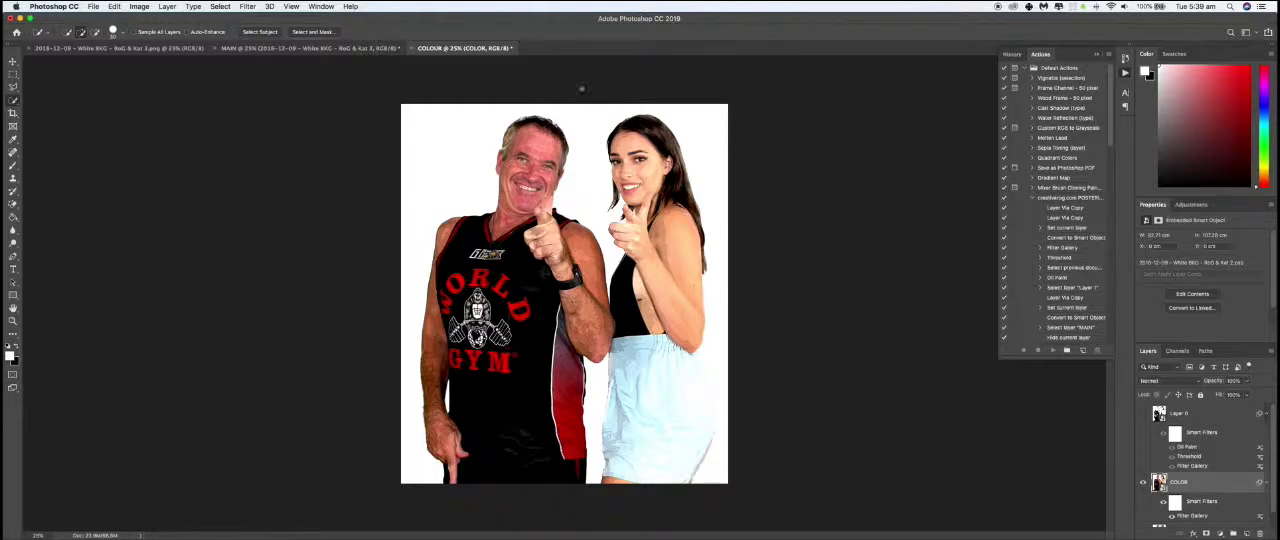
- Apply a Levels adjustment to the COLOR layer with the black output level set to 33
{"action": "left_click", "coordinate": [139, 6]}
{"action": "mouse_move", "coordinate": [144, 37]}
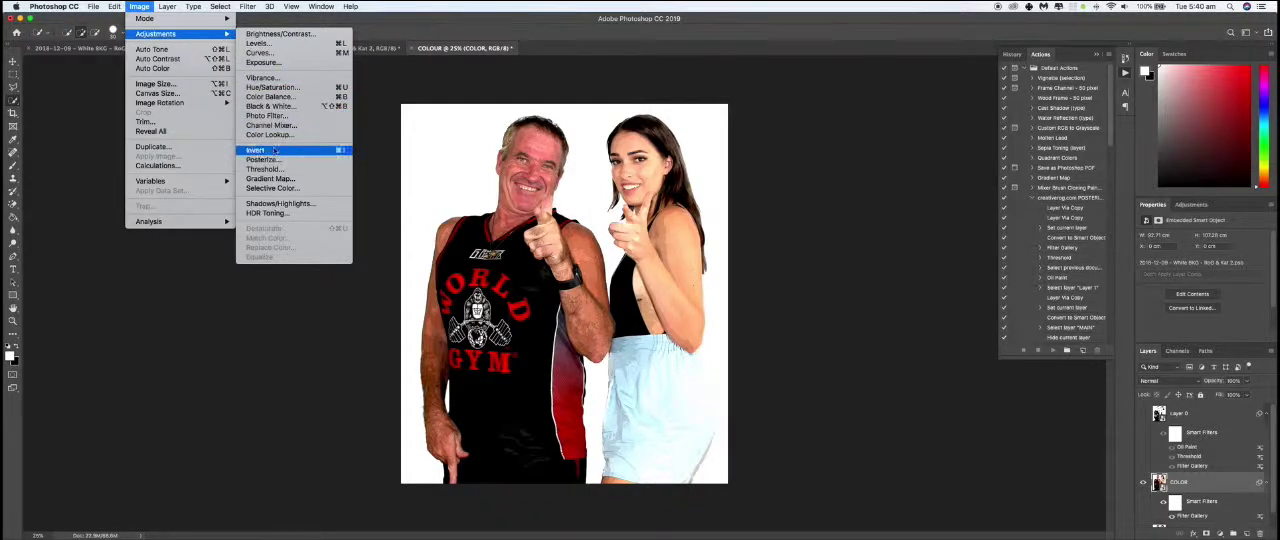
{"action": "left_click", "coordinate": [281, 46]}
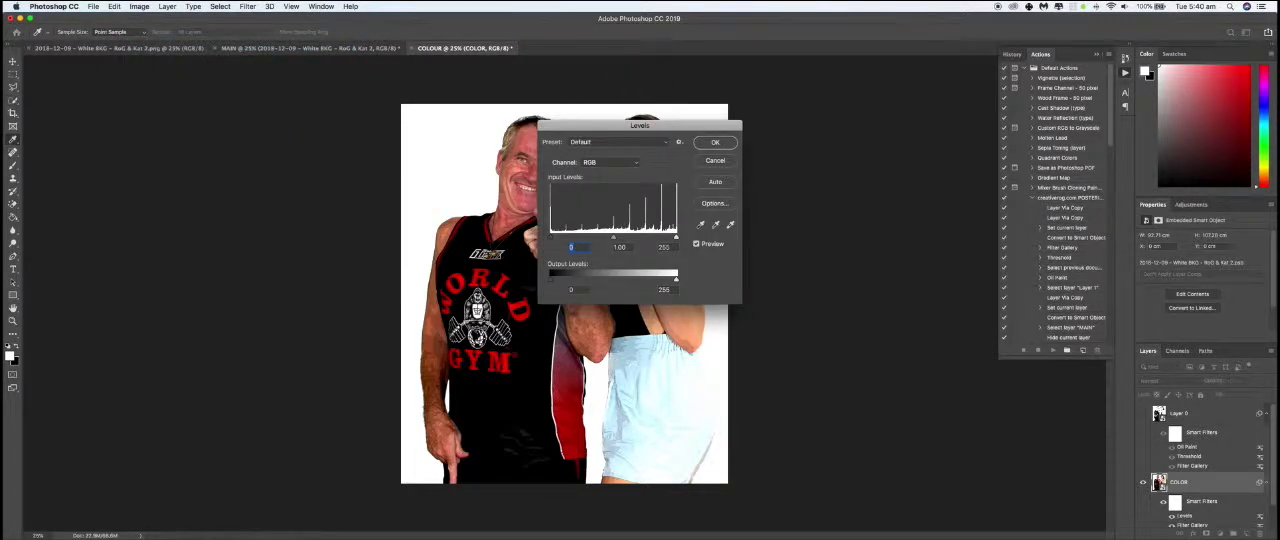
{"action": "left_click_drag", "start_coordinate": [551, 281], "coordinate": [567, 285]}
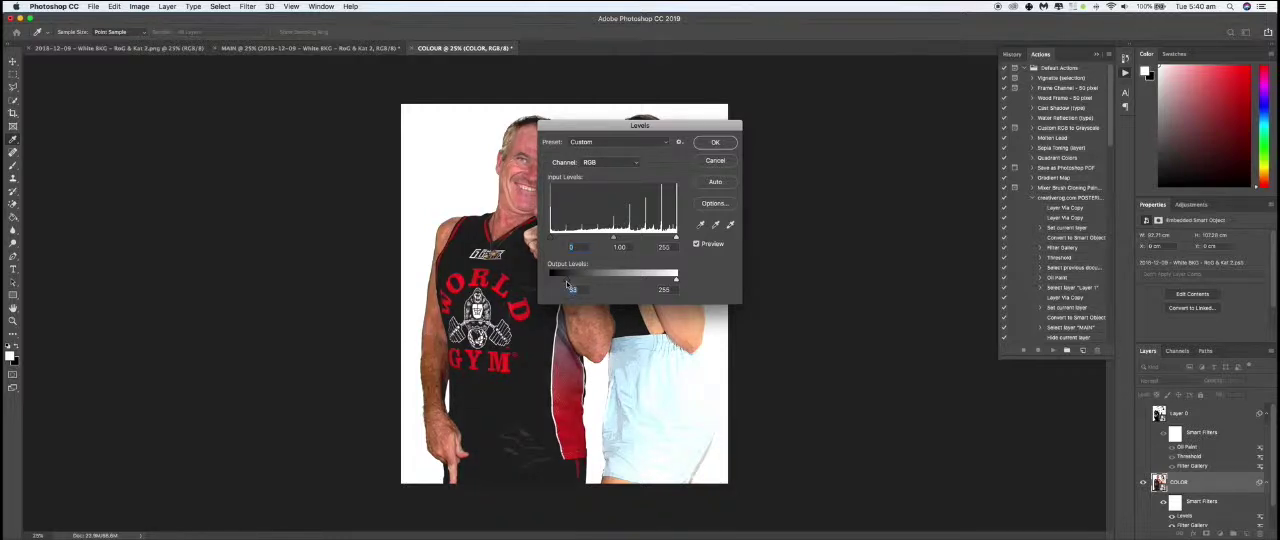
{"action": "left_click", "coordinate": [718, 146]}
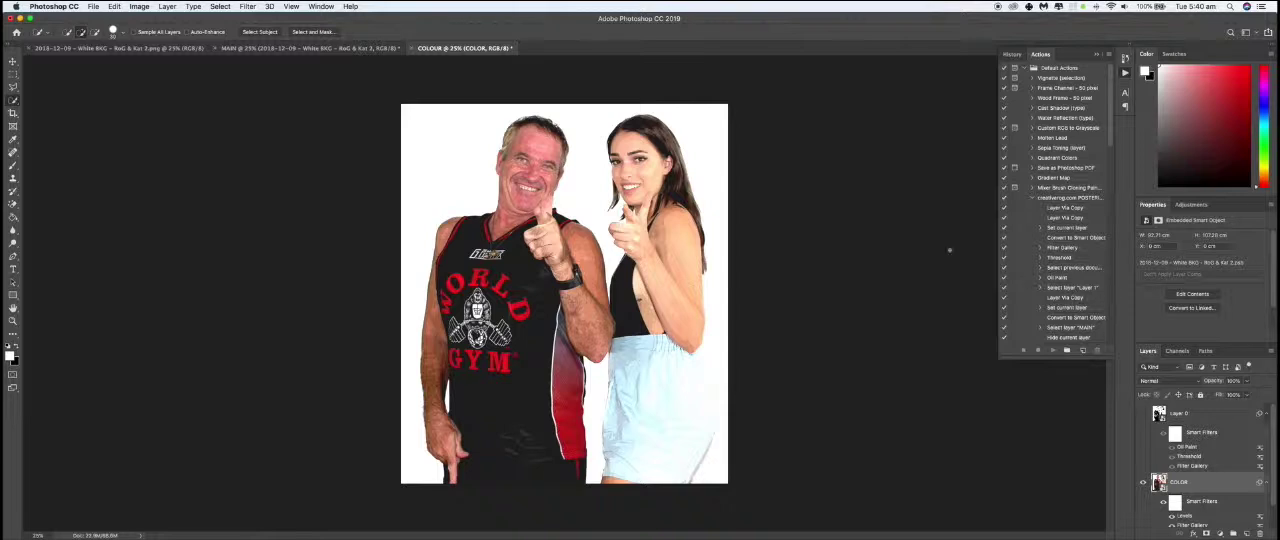
- Apply the Oil Paint filter to the COLOR layer with stylization 5, cleanliness 7, scale 8 and bristle detail 1
{"action": "left_click", "coordinate": [252, 8]}
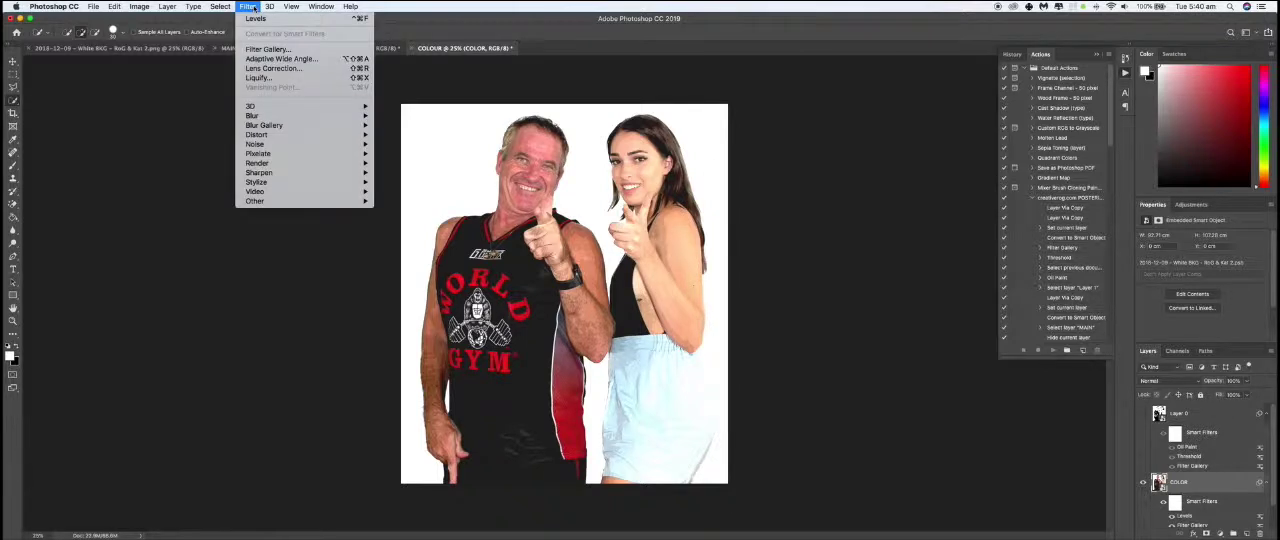
{"action": "mouse_move", "coordinate": [270, 183]}
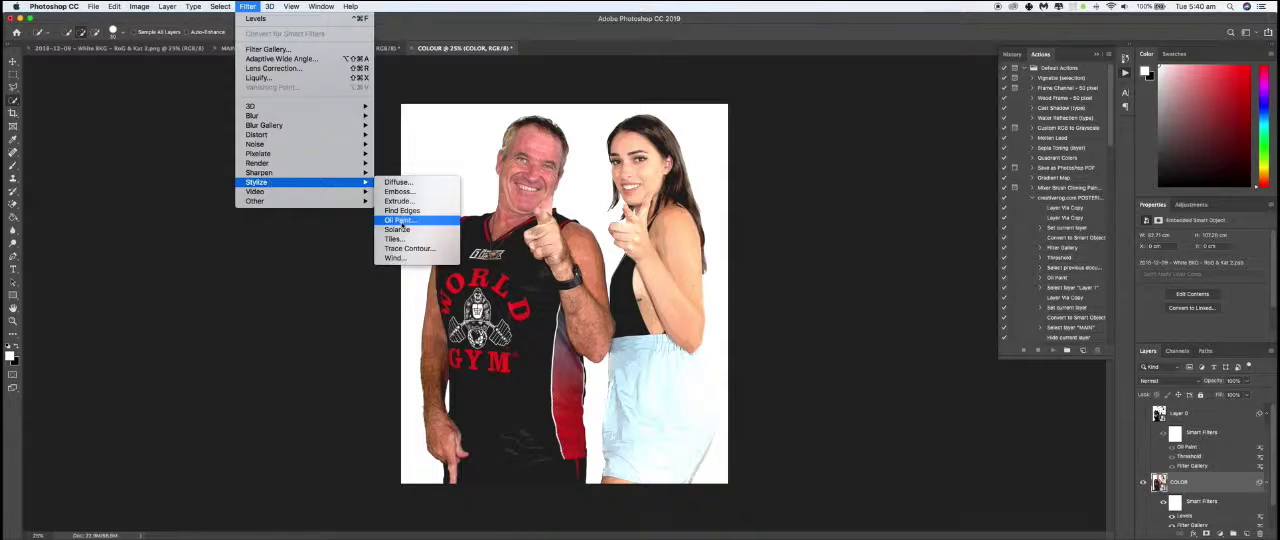
{"action": "left_click", "coordinate": [398, 222]}
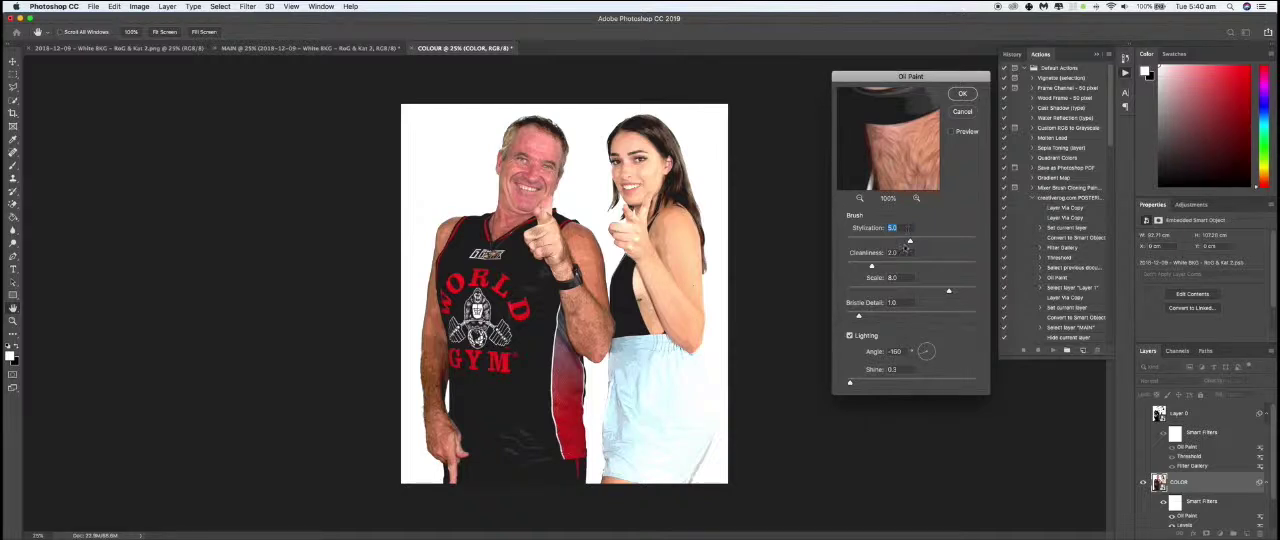
{"action": "key", "text": "Tab"}
{"action": "left_click_drag", "start_coordinate": [883, 268], "coordinate": [937, 270]}
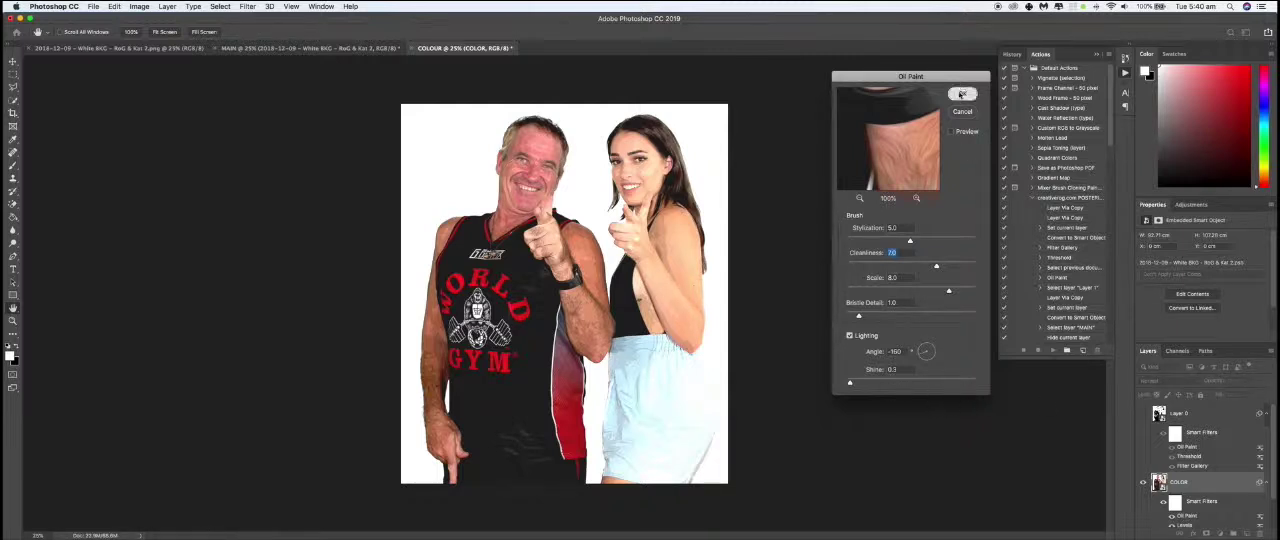
{"action": "key", "text": "Return"}
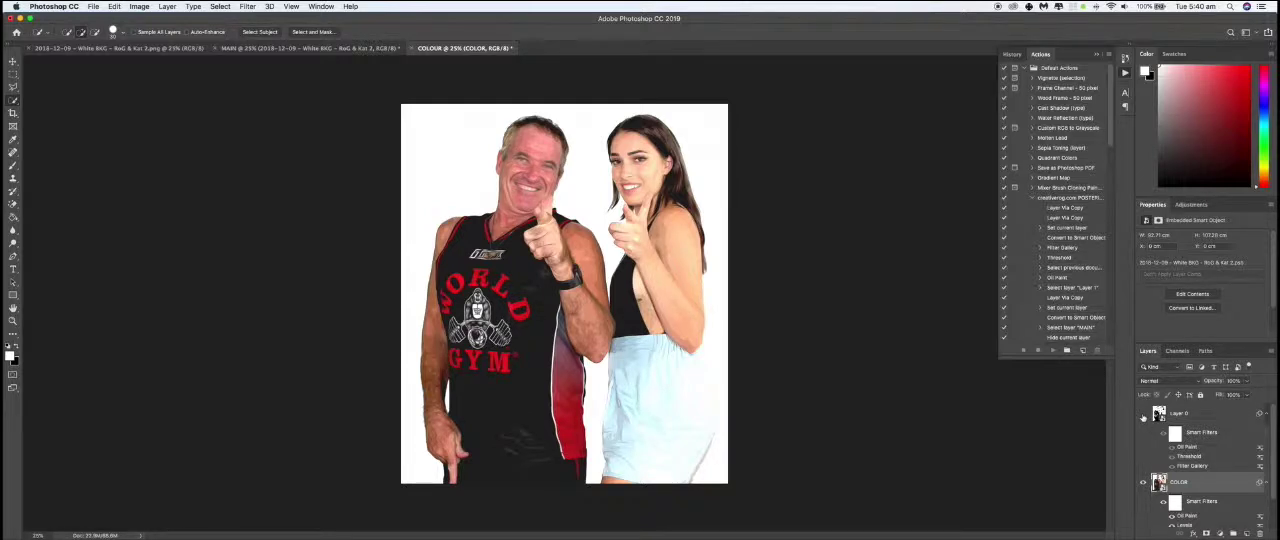
- Show Layer 0 again and set its blending mode to Multiply over the COLOR layer
{"action": "left_click", "coordinate": [1143, 414]}
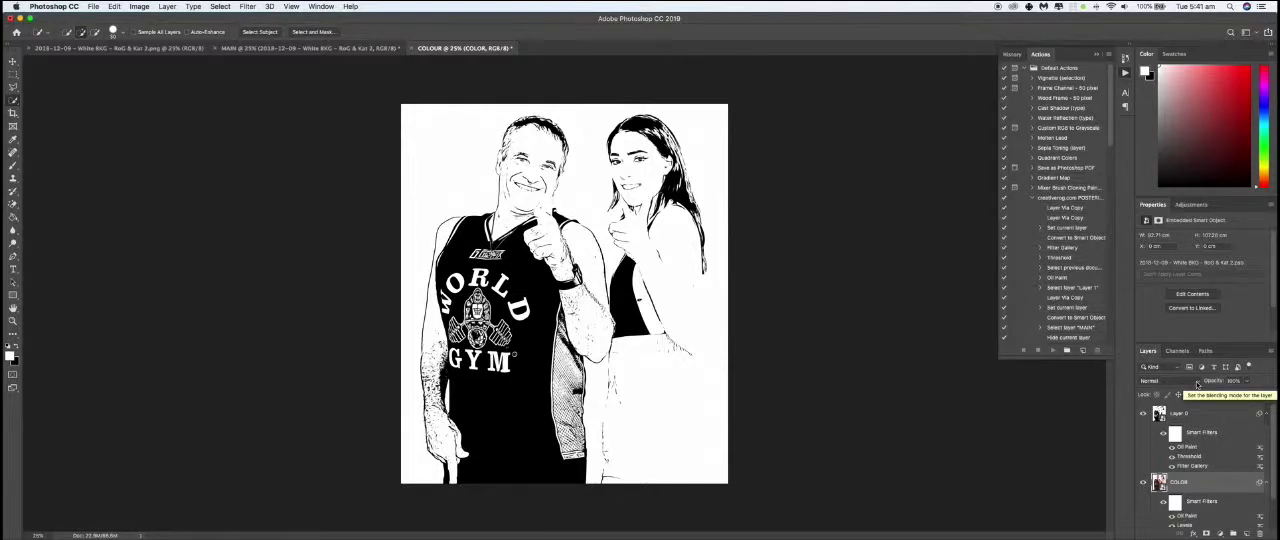
{"action": "left_click", "coordinate": [1197, 383]}
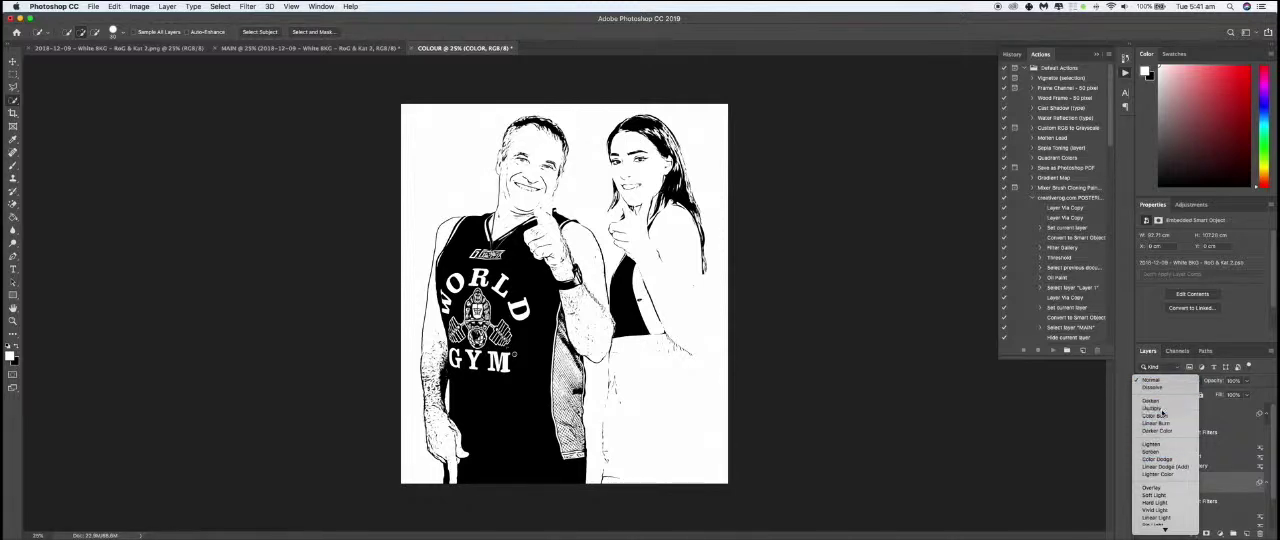
{"action": "left_click", "coordinate": [1162, 412]}
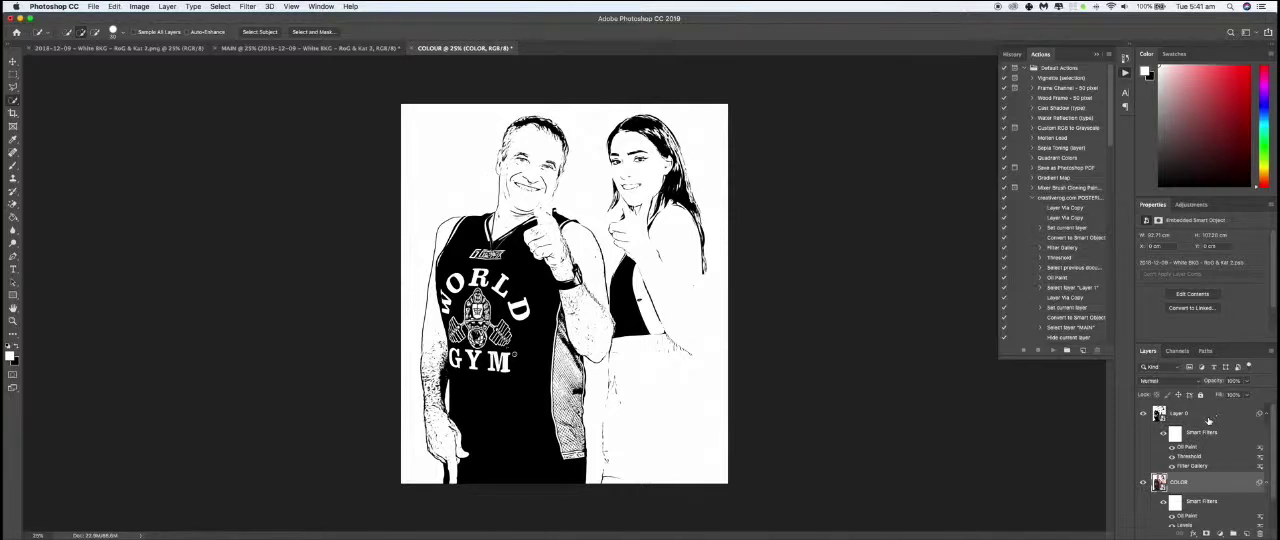
{"action": "left_click", "coordinate": [1206, 420]}
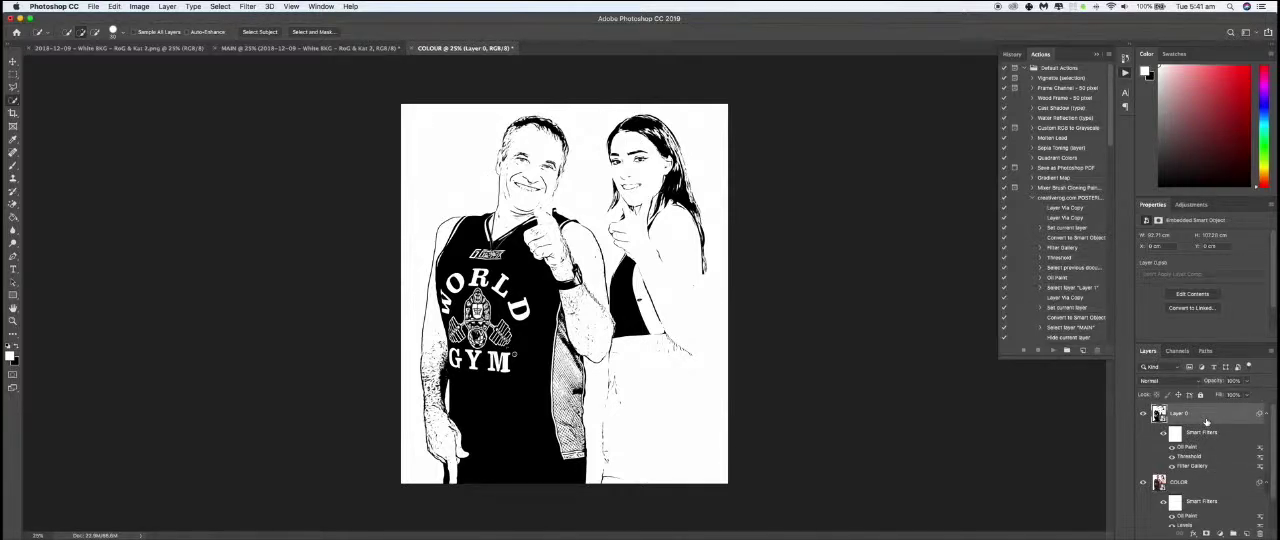
{"action": "left_click", "coordinate": [1197, 381]}
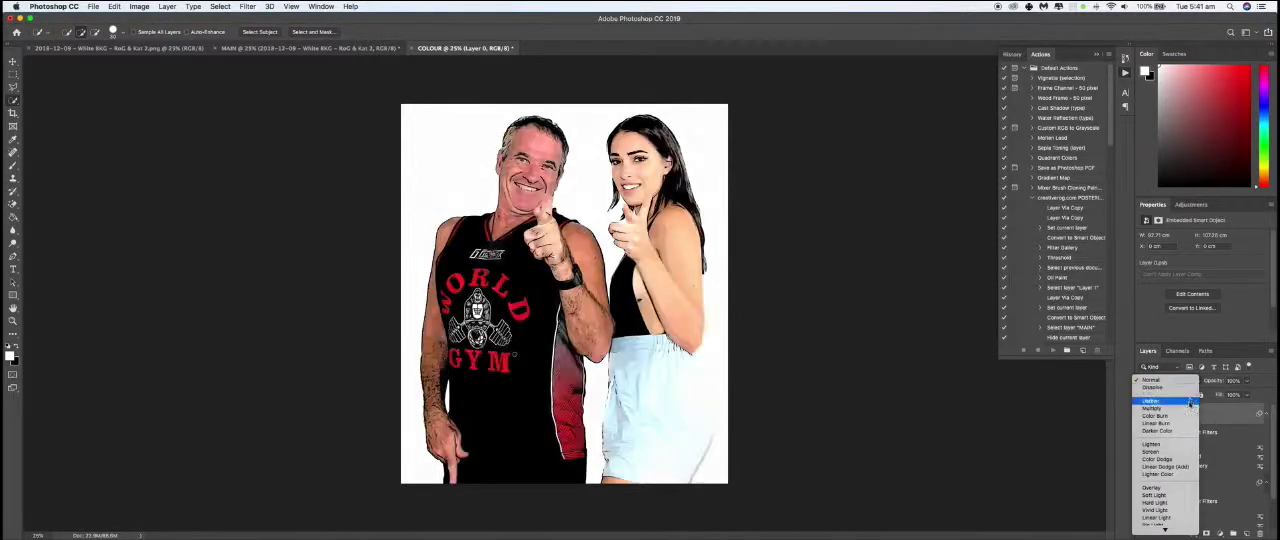
{"action": "left_click", "coordinate": [1188, 409]}
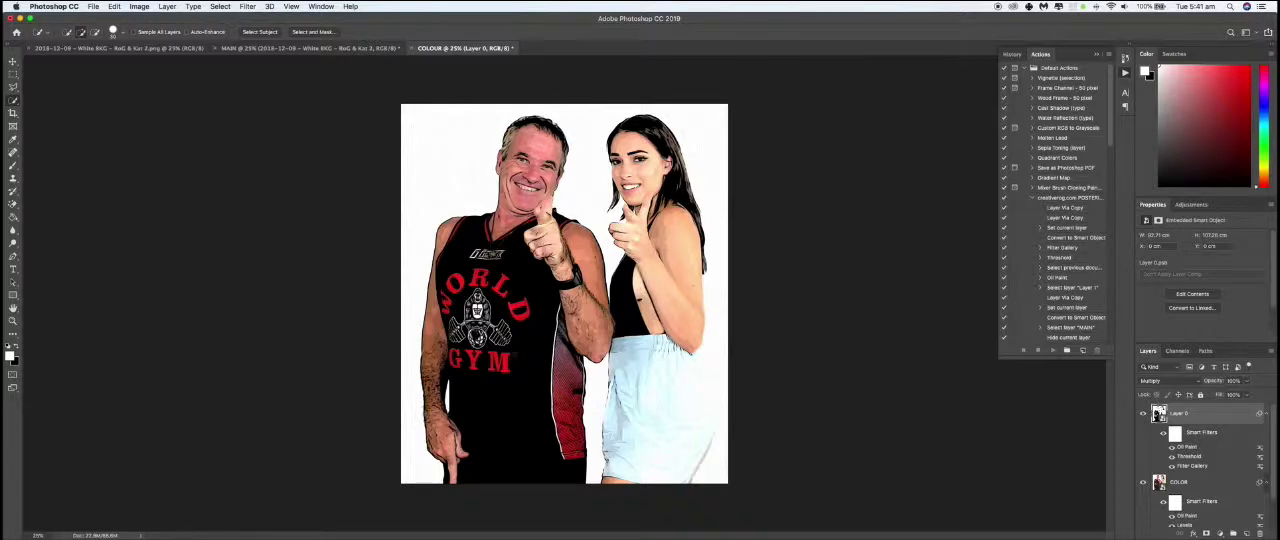
- Apply a Levels adjustment to Layer 0, raising the black input level and lowering the white input level
{"action": "left_click", "coordinate": [139, 7]}
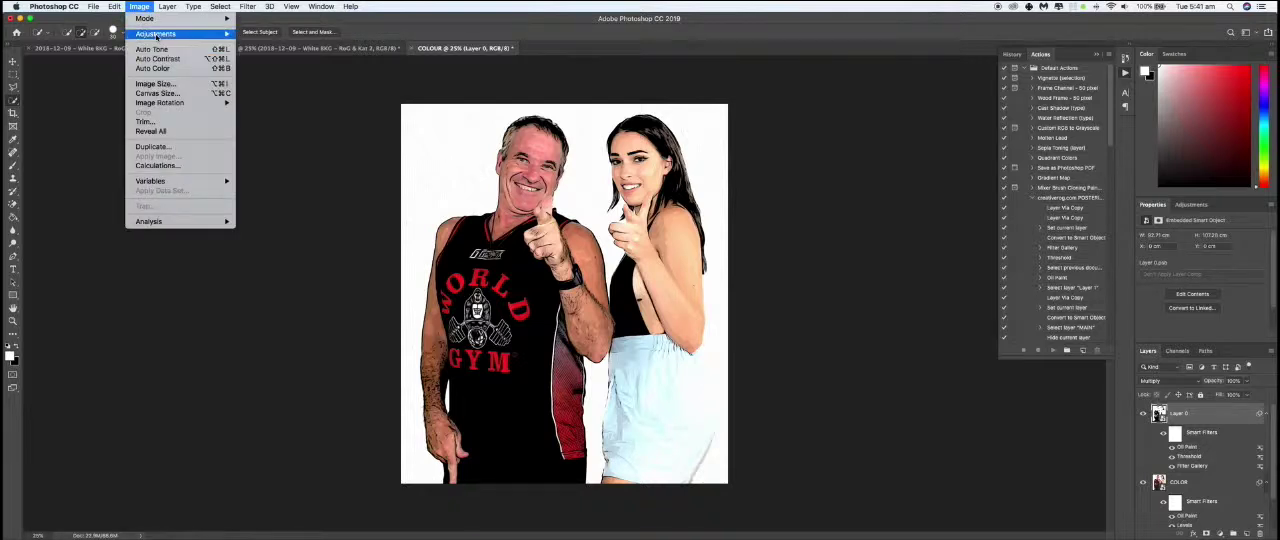
{"action": "mouse_move", "coordinate": [157, 35]}
{"action": "left_click", "coordinate": [258, 43]}
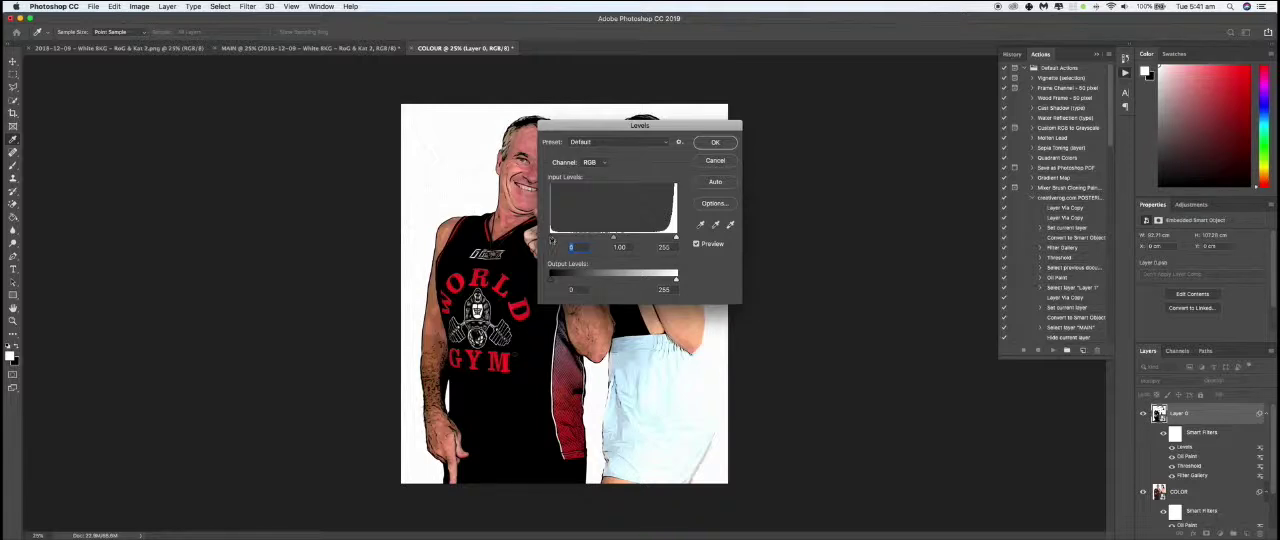
{"action": "left_click_drag", "start_coordinate": [553, 237], "coordinate": [565, 241]}
{"action": "left_click_drag", "start_coordinate": [677, 239], "coordinate": [658, 242]}
{"action": "left_click", "coordinate": [714, 143]}
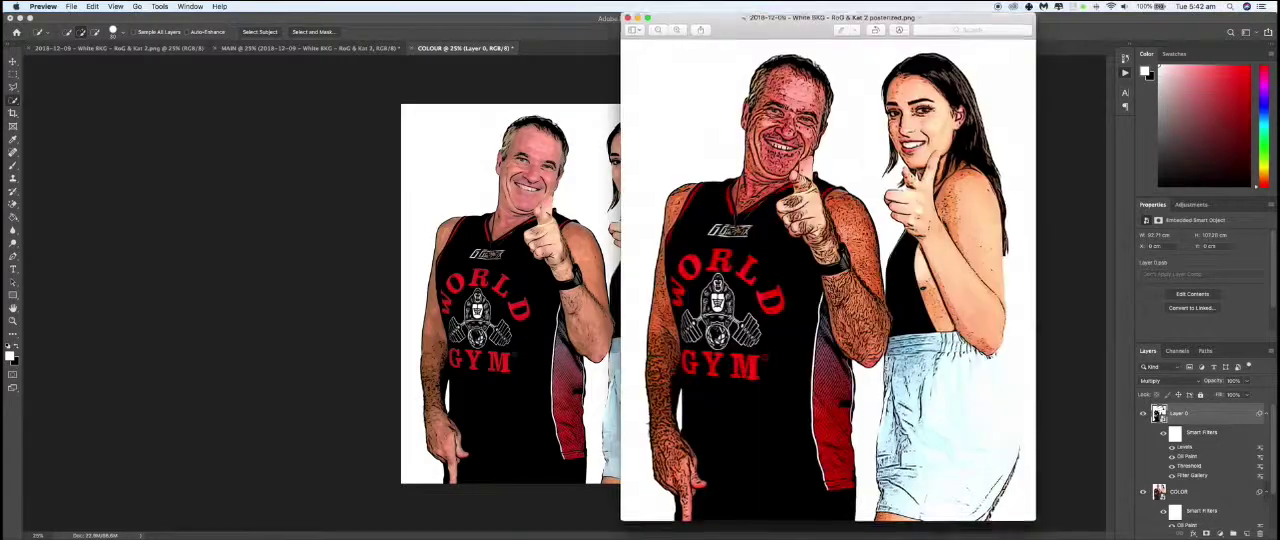
- Compare the edited image with the posterized PNG and the original photo in Preview, and return to Photoshop
{"action": "left_click_drag", "start_coordinate": [720, 27], "coordinate": [832, 37]}
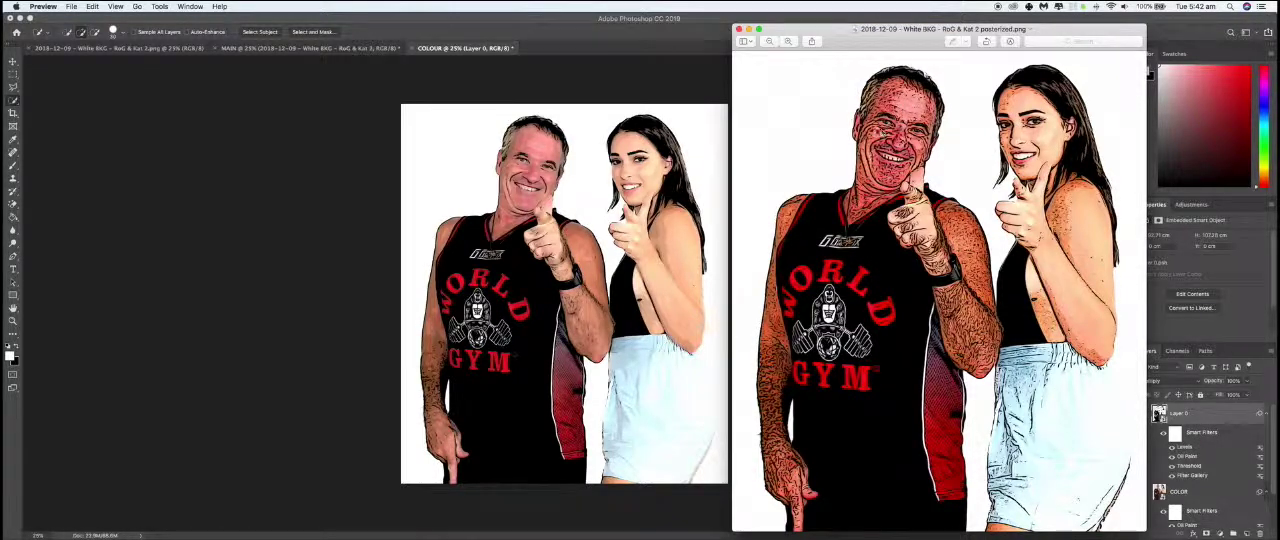
{"action": "left_click_drag", "start_coordinate": [783, 38], "coordinate": [765, 539]}
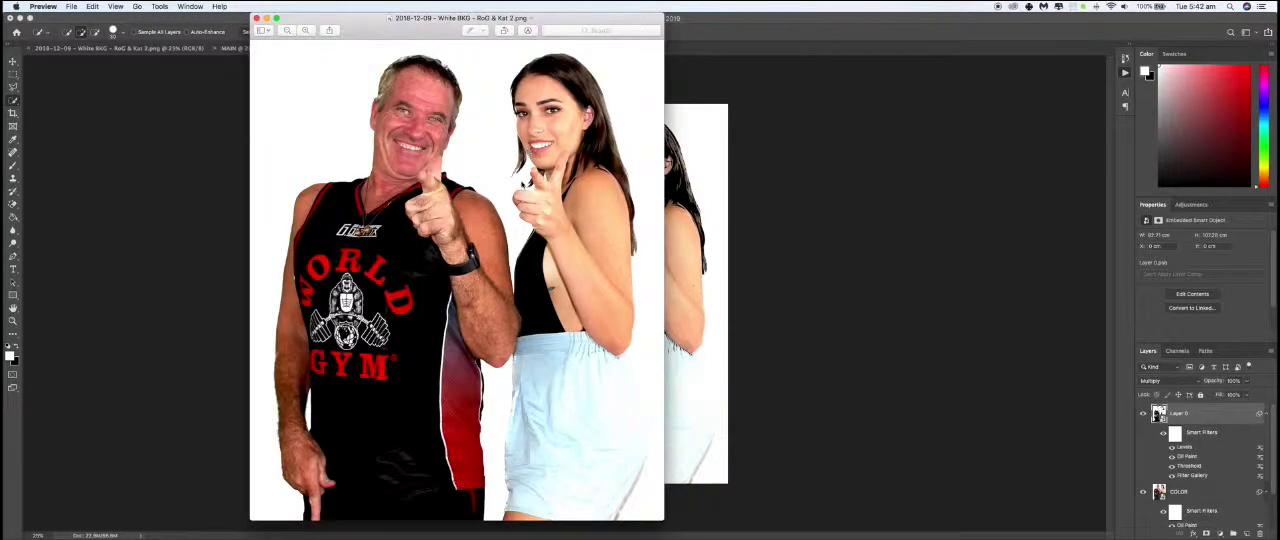
{"action": "left_click", "coordinate": [714, 171]}
- Close the COLOUR and MAIN documents without saving, leaving only the original photo open
{"action": "key", "text": "super+w"}
{"action": "left_click", "coordinate": [598, 187]}
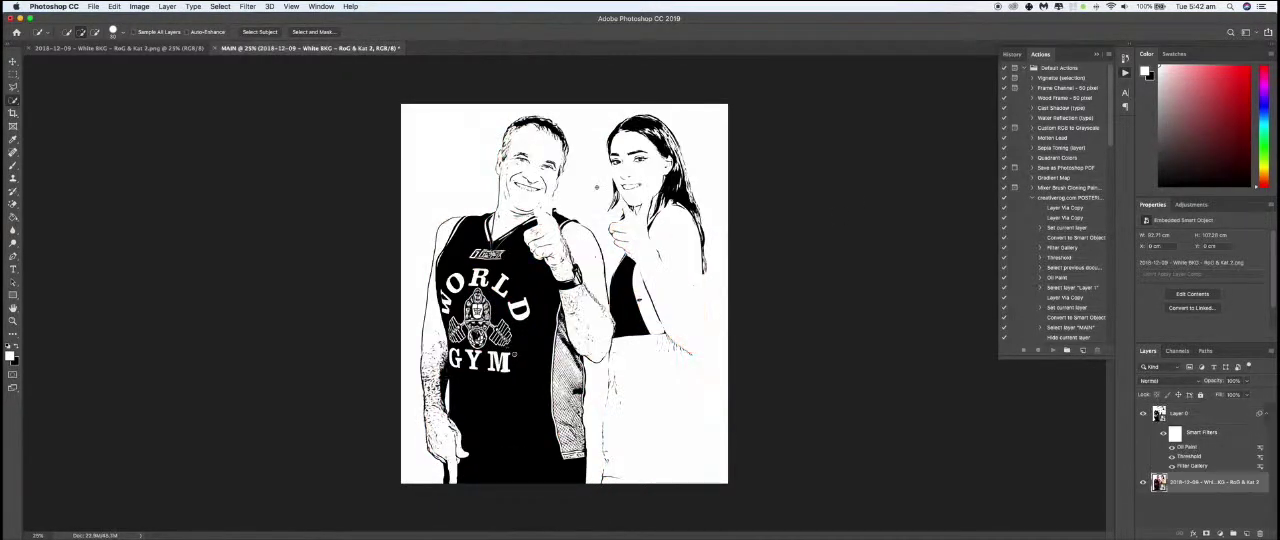
{"action": "key", "text": "super+w"}
{"action": "left_click", "coordinate": [600, 190]}
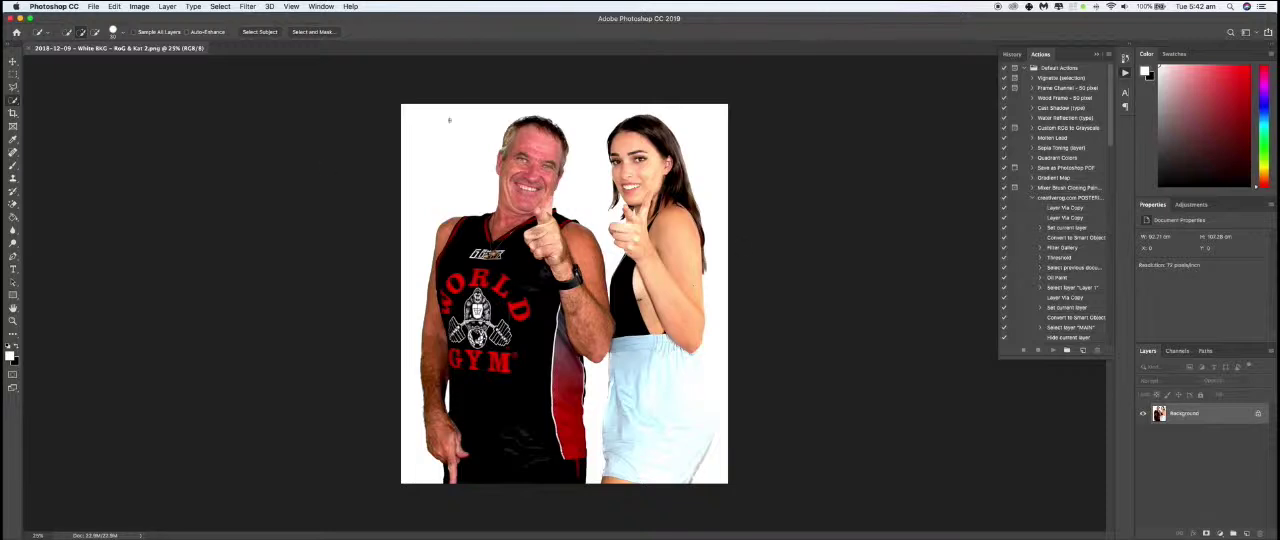
- Run the creativerog.com posterize action on the original photo
{"action": "left_click", "coordinate": [1049, 199]}
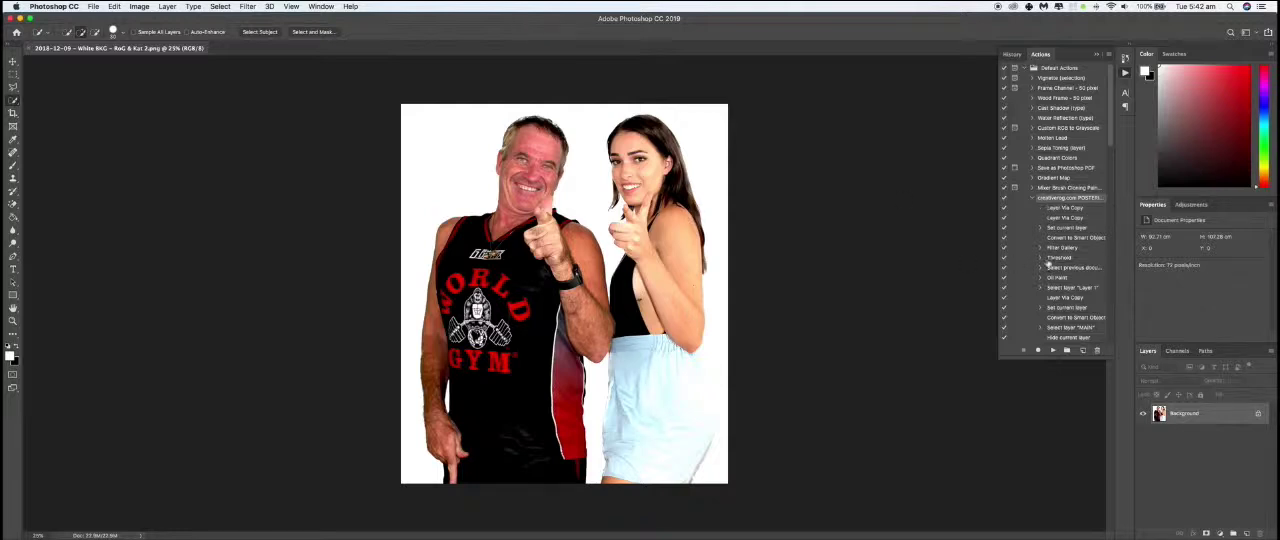
{"action": "left_click", "coordinate": [1050, 189]}
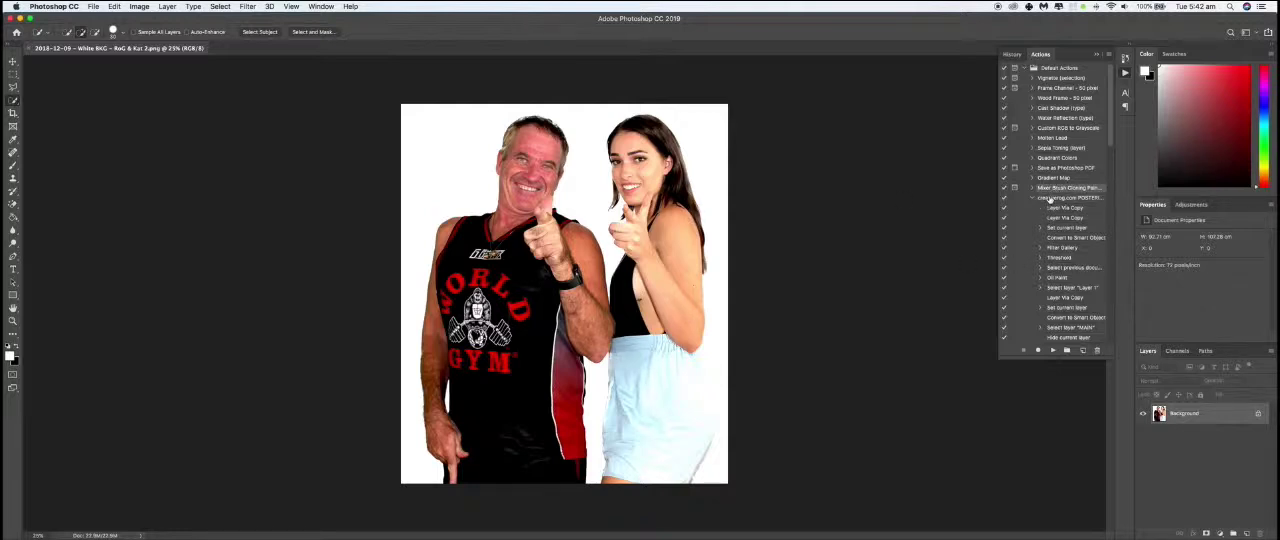
{"action": "left_click", "coordinate": [1050, 198]}
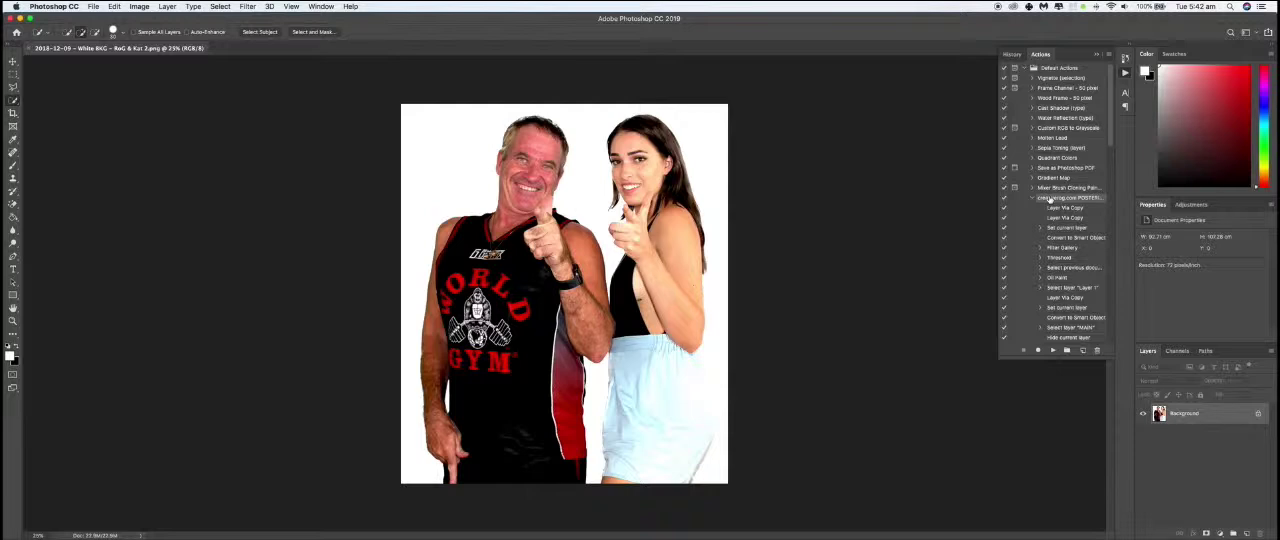
{"action": "left_click", "coordinate": [1053, 351]}
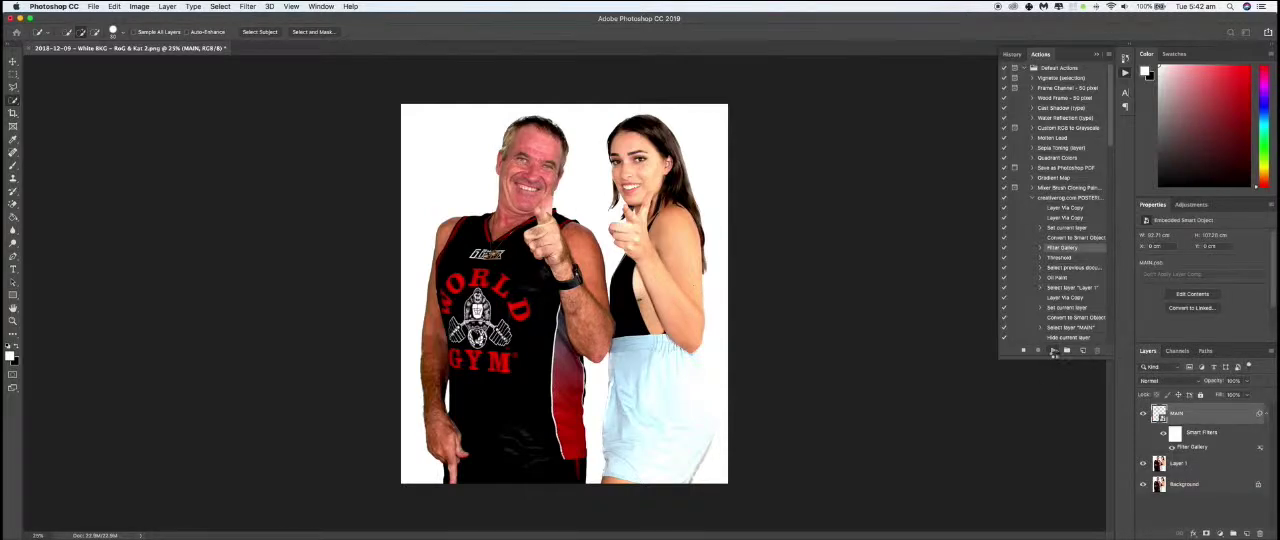